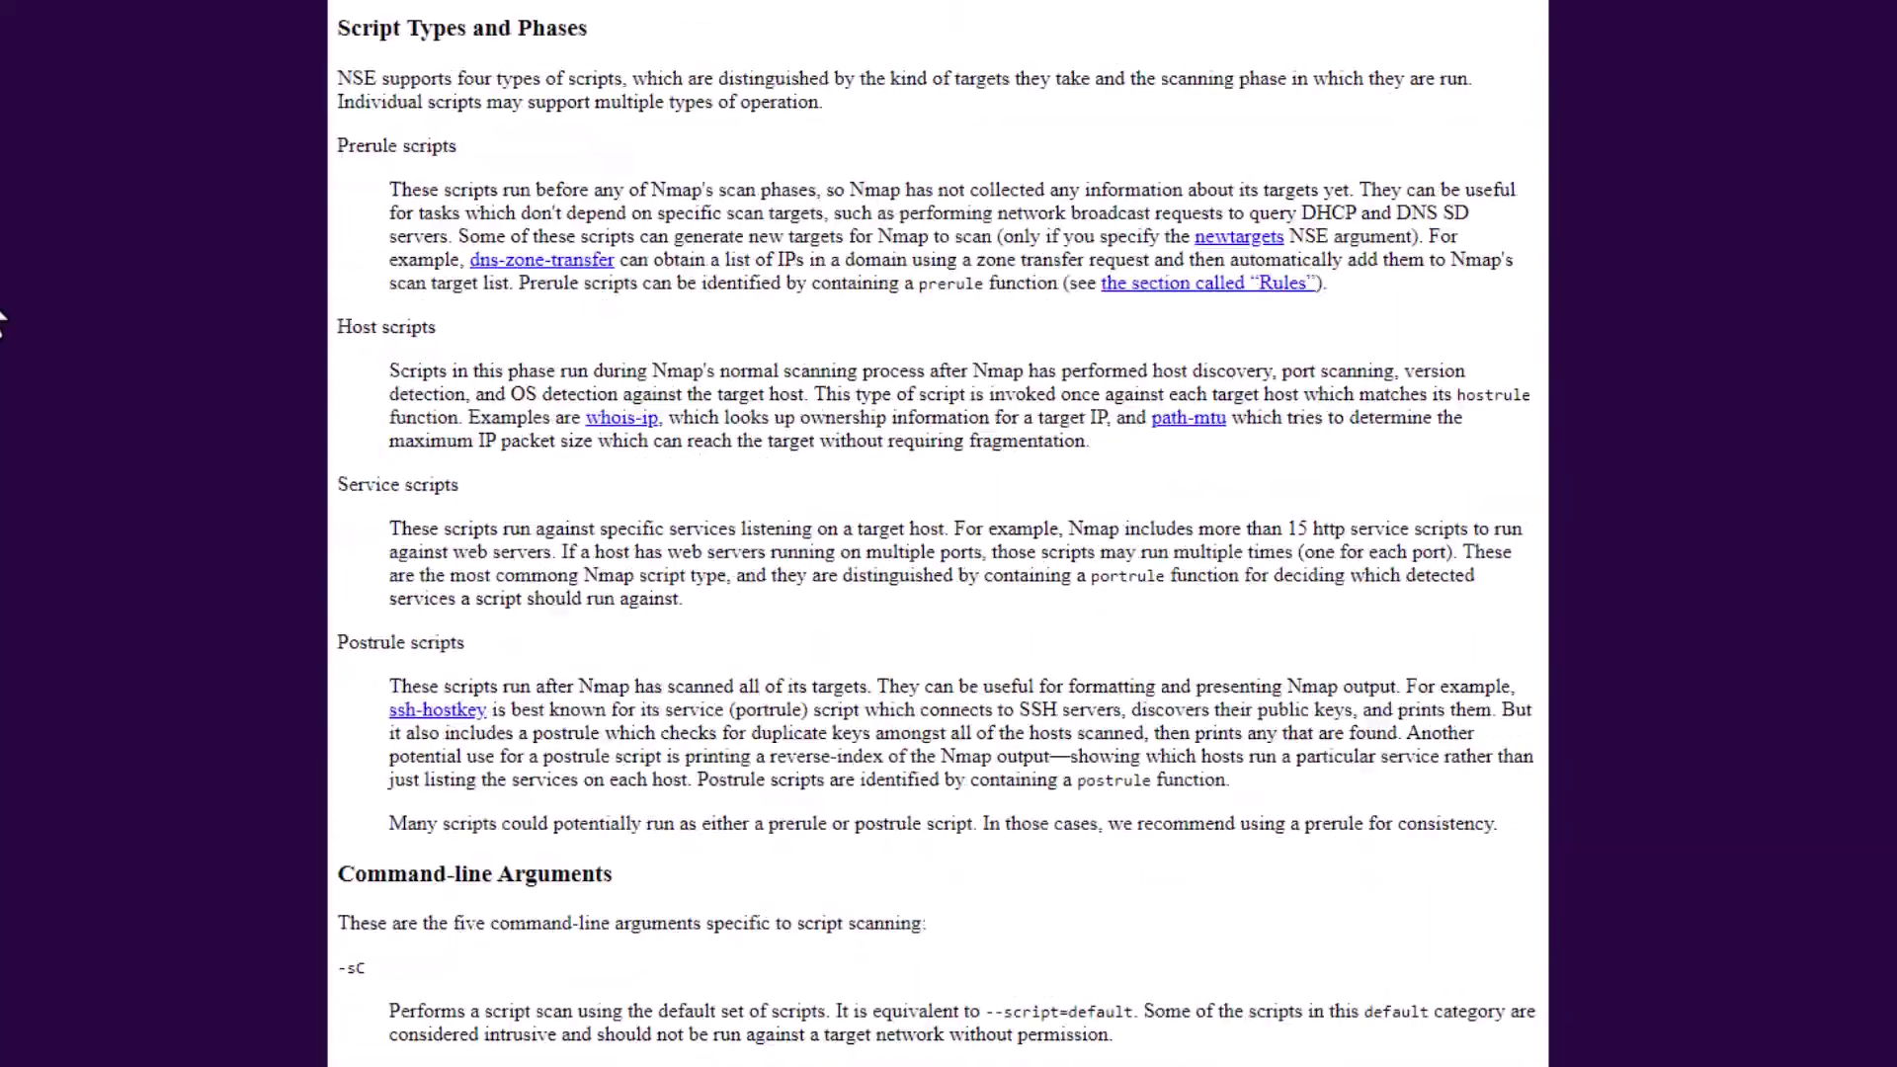
scroll(0, 319, "down", 10)
scroll(0, 318, "down", 10)
scroll(0, 318, "down", 10)
scroll(0, 318, "down", 10)
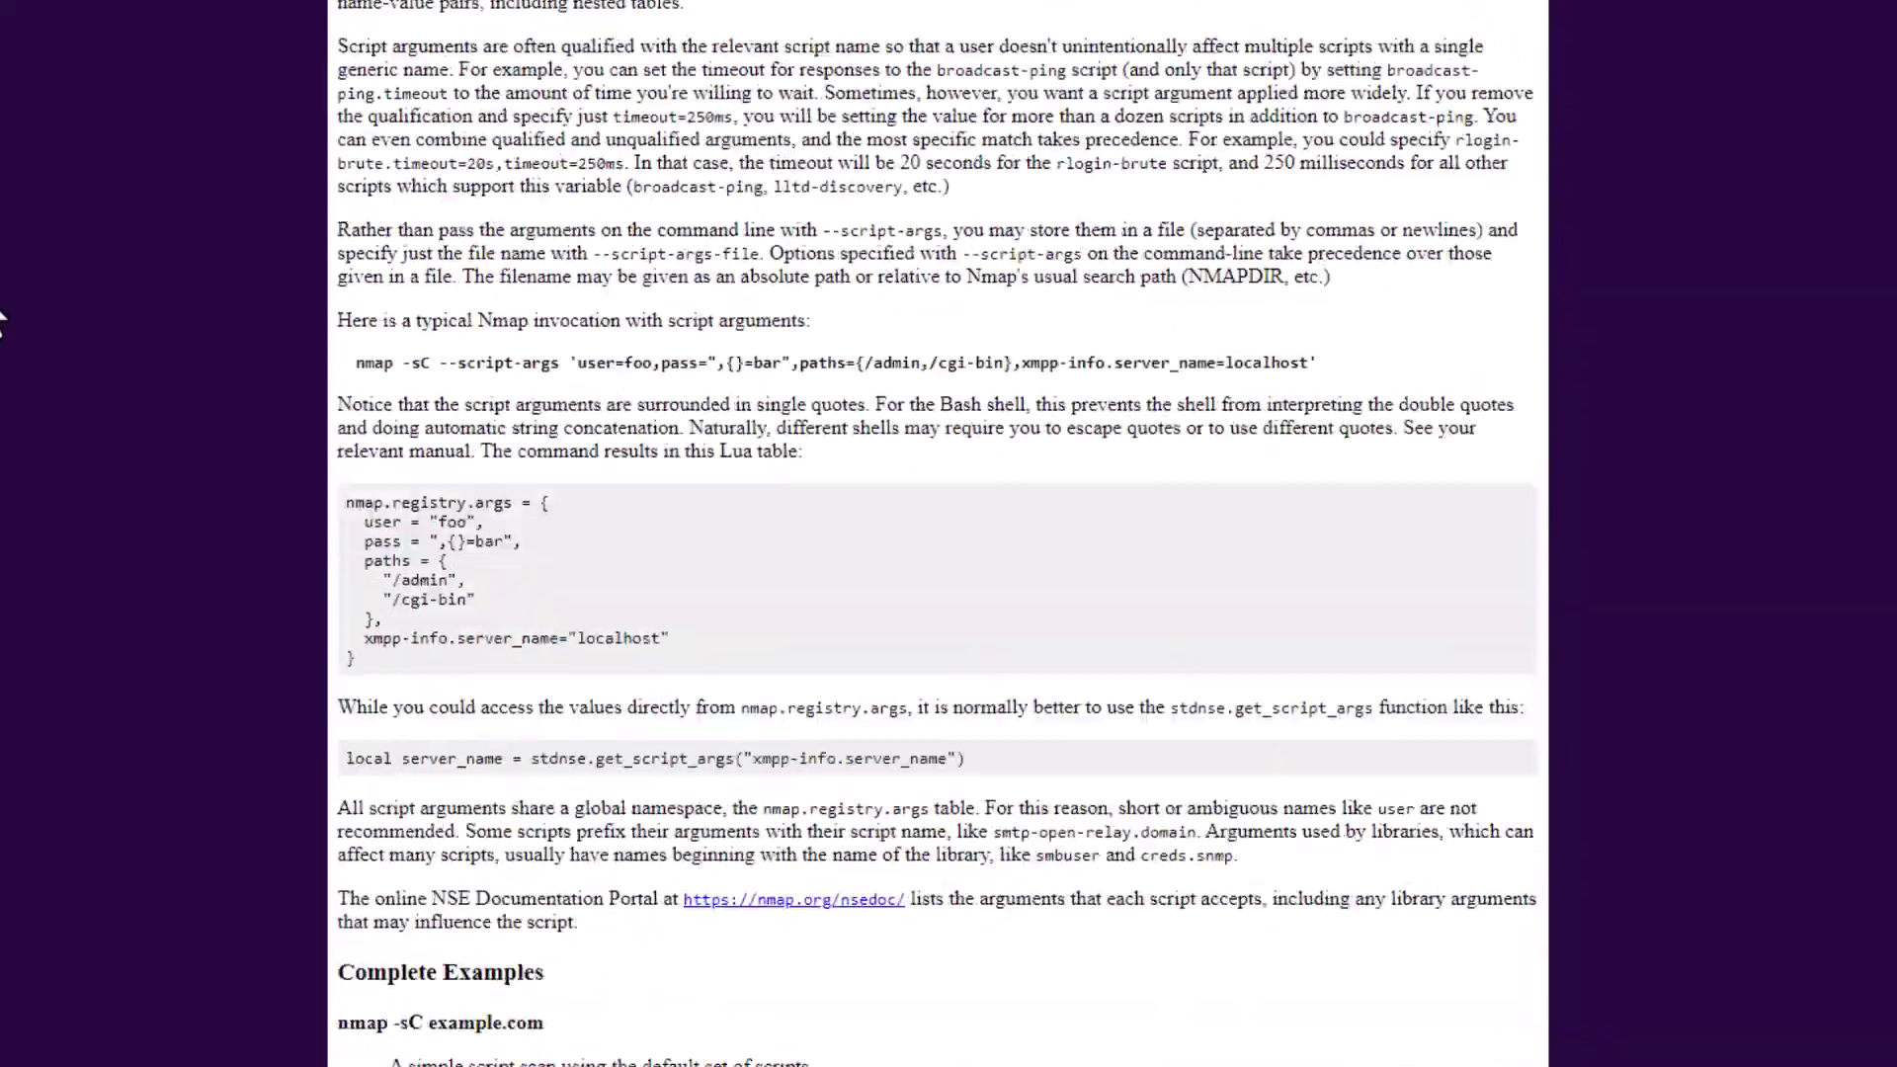
scroll(0, 319, "down", 5)
scroll(0, 318, "up", 1)
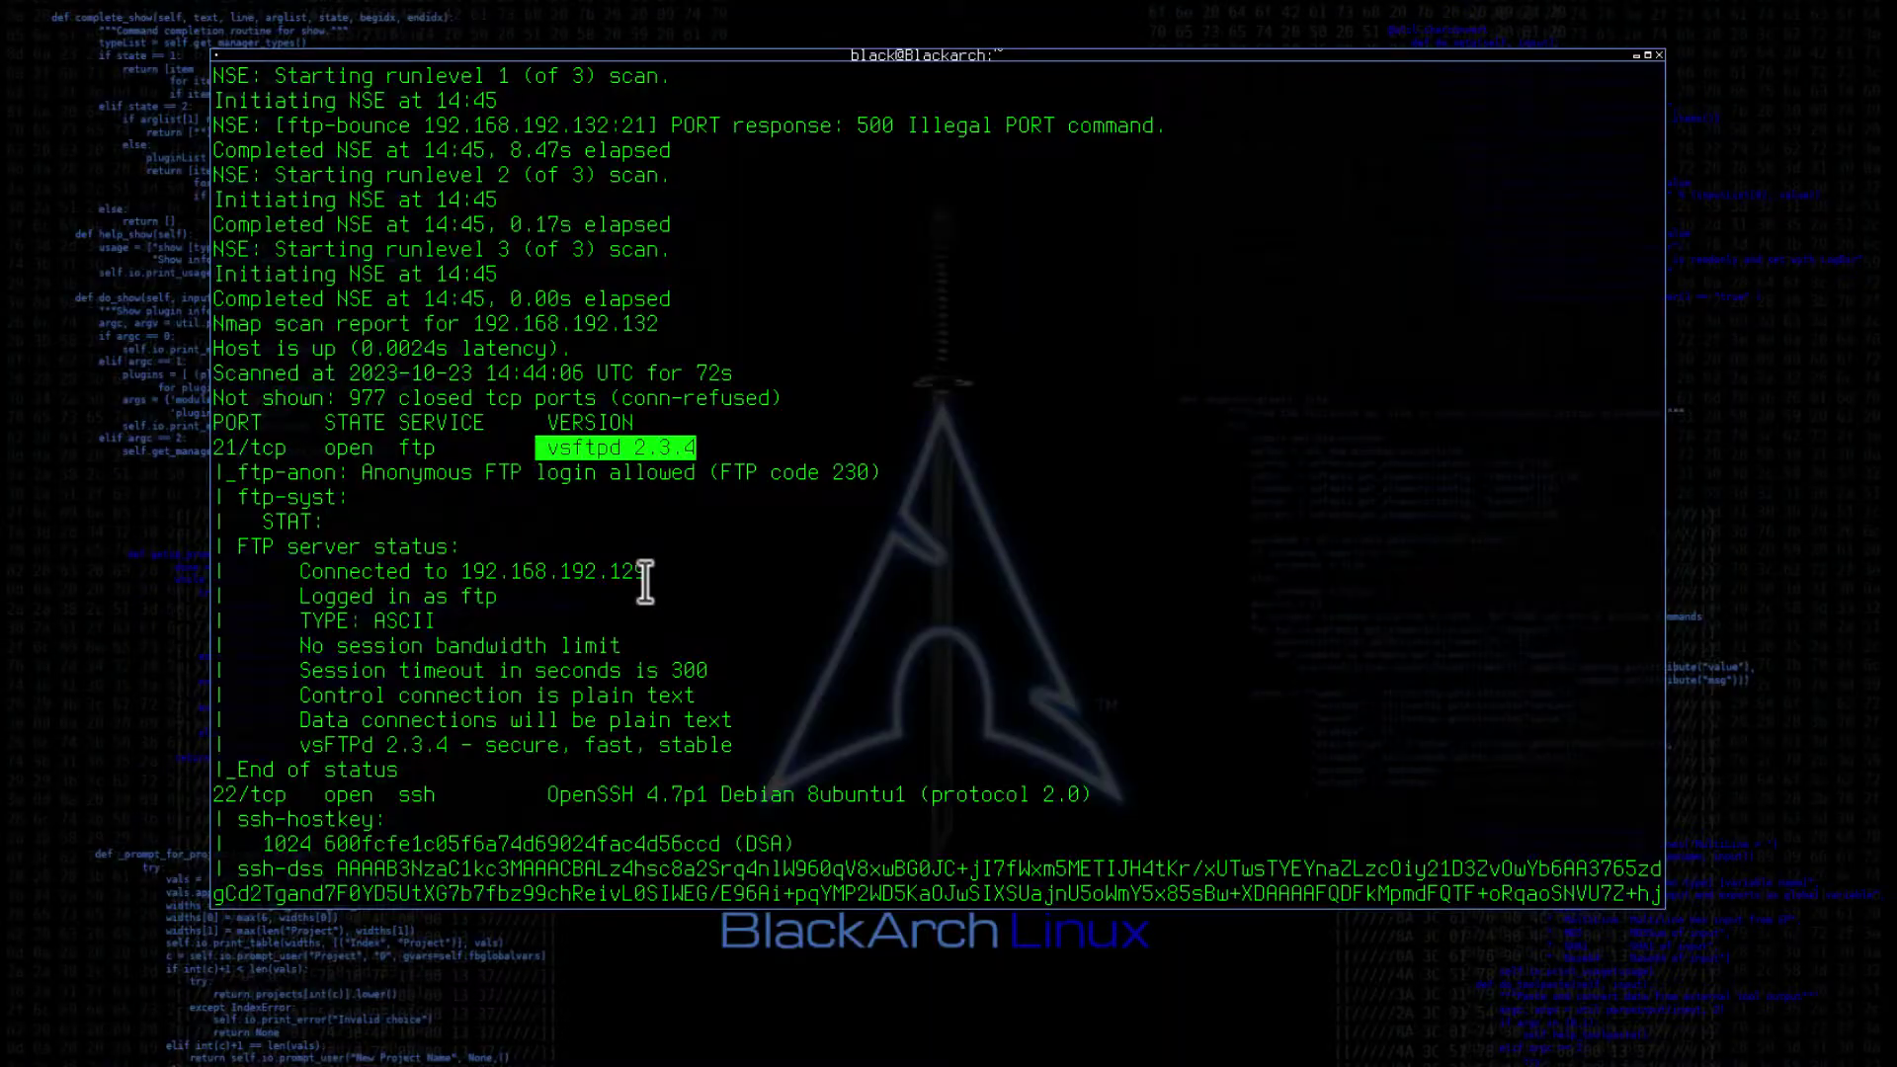
scroll(642, 737, "down", 4)
scroll(641, 737, "down", 5)
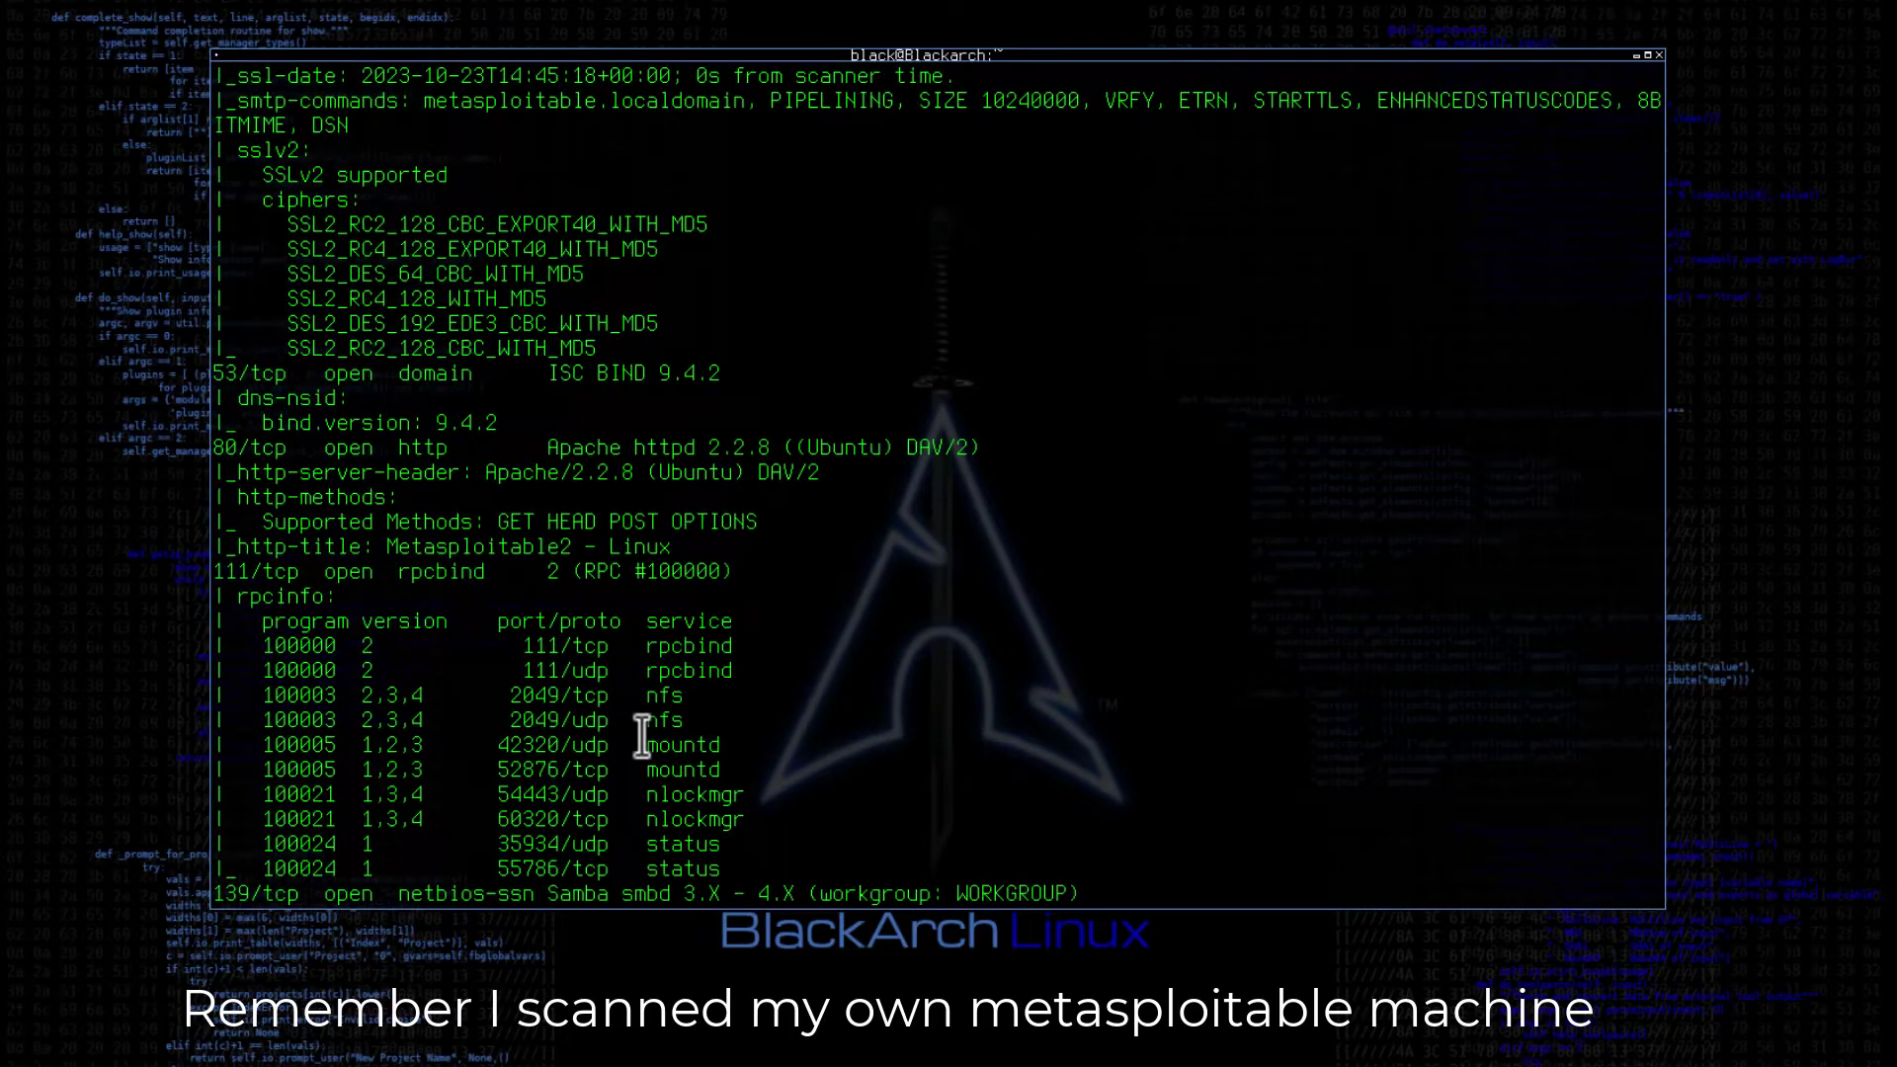
scroll(724, 448, "down", 2)
scroll(801, 535, "down", 2)
scroll(891, 622, "down", 2)
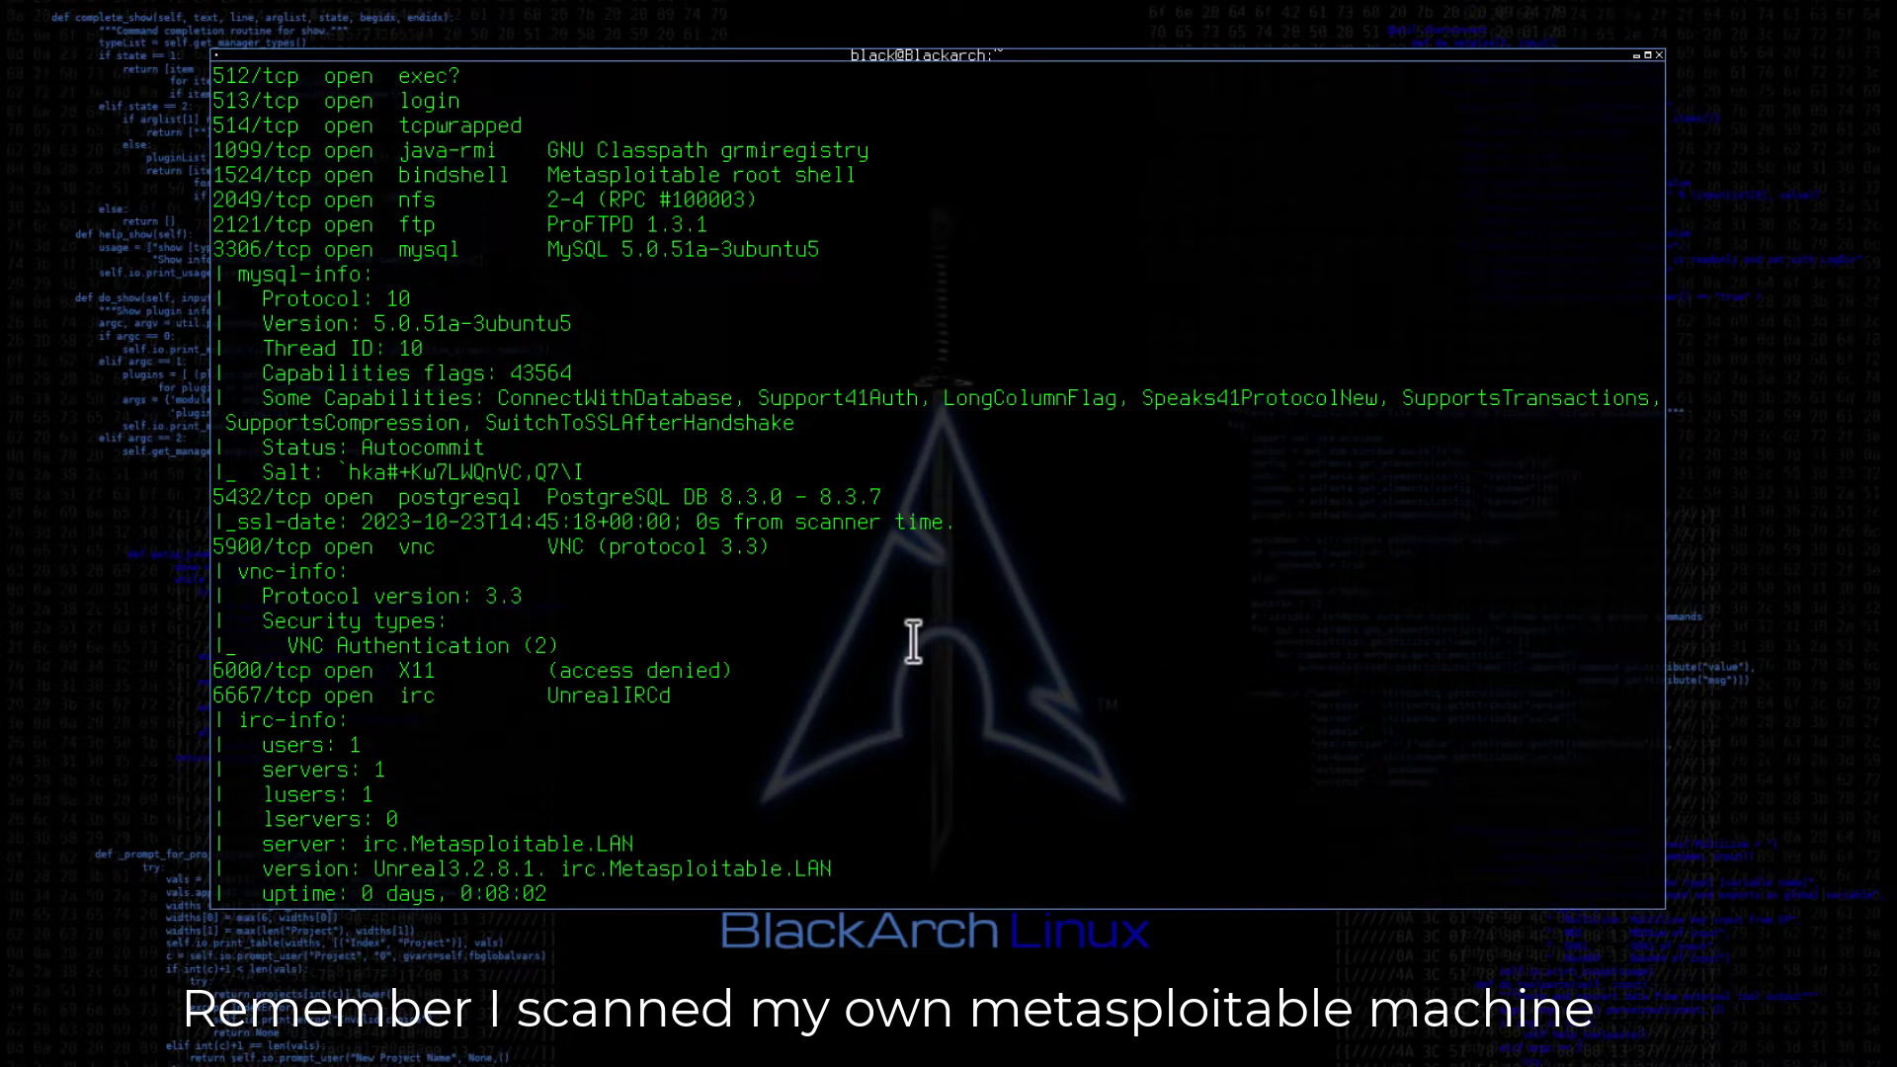
scroll(911, 643, "down", 2)
scroll(934, 630, "down", 5)
scroll(948, 626, "down", 2)
scroll(1072, 624, "down", 5)
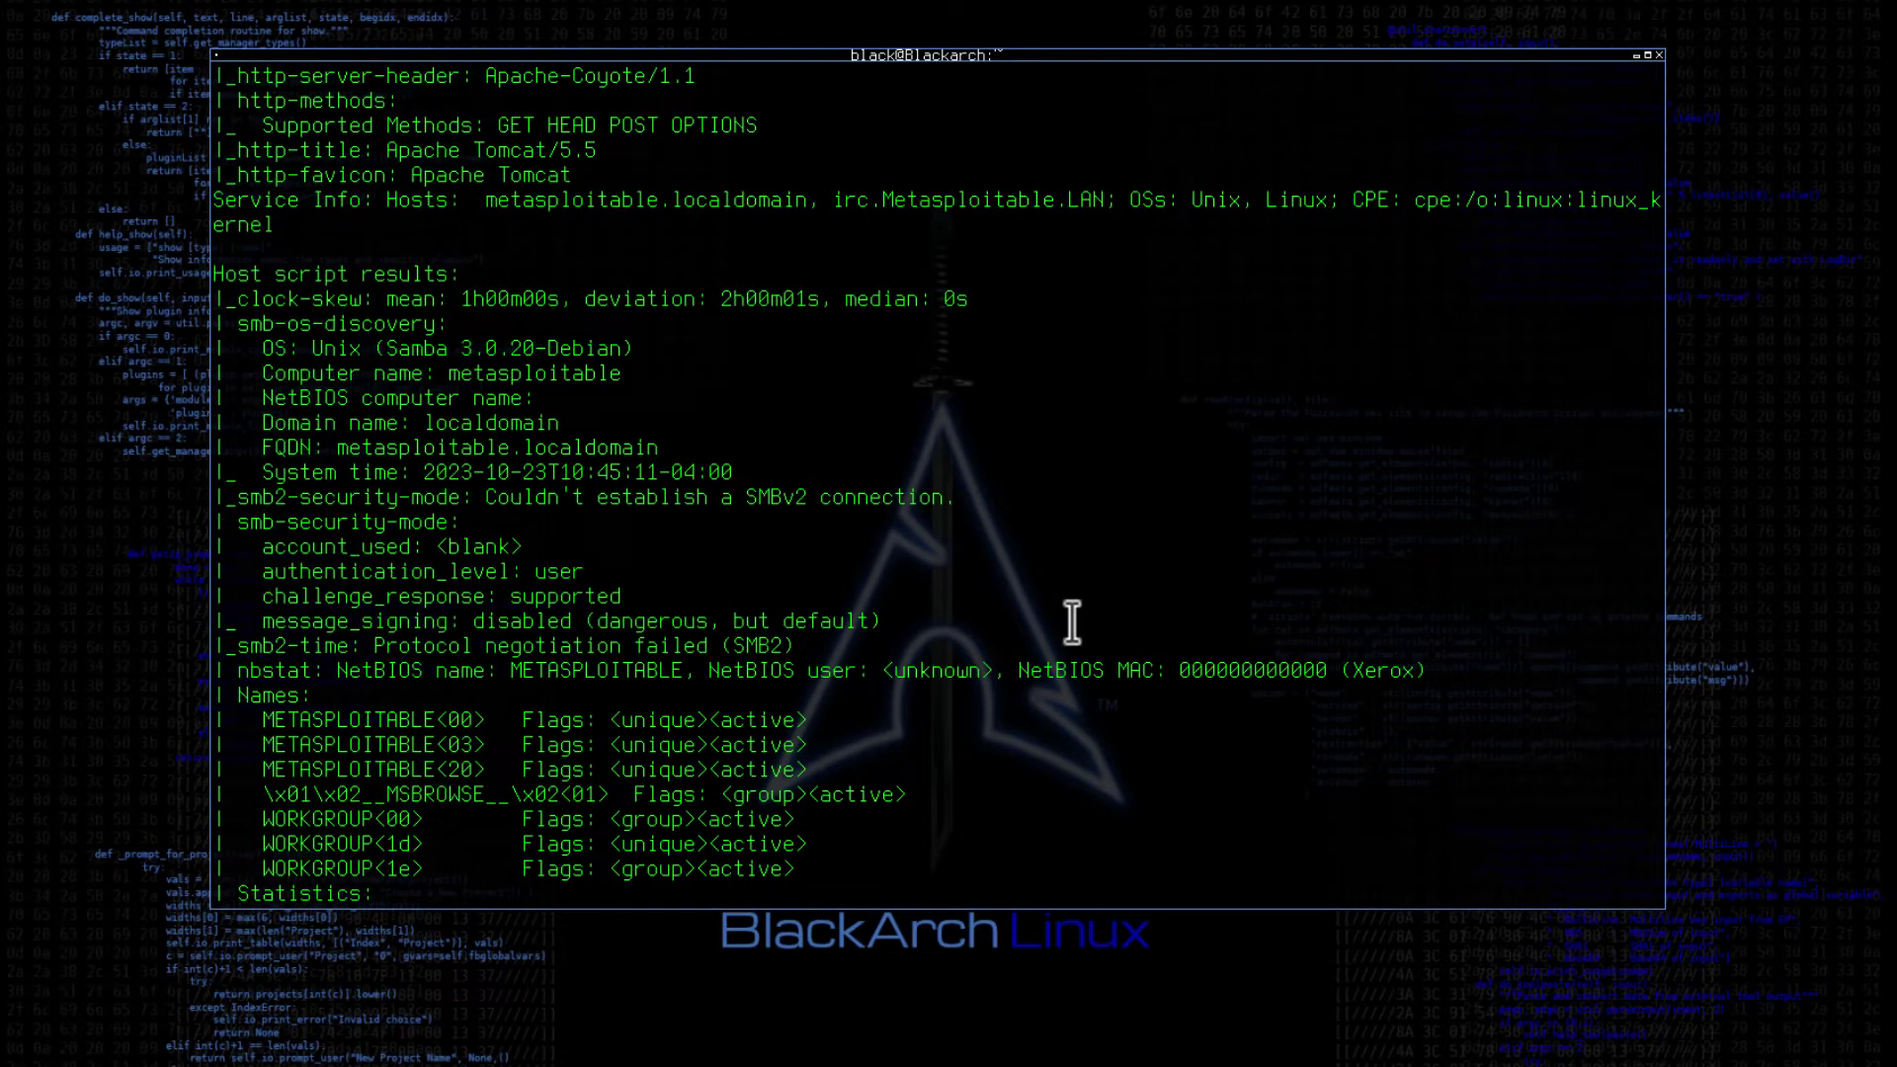
scroll(1133, 752, "down", 3)
scroll(1133, 752, "down", 5)
scroll(1133, 751, "up", 13)
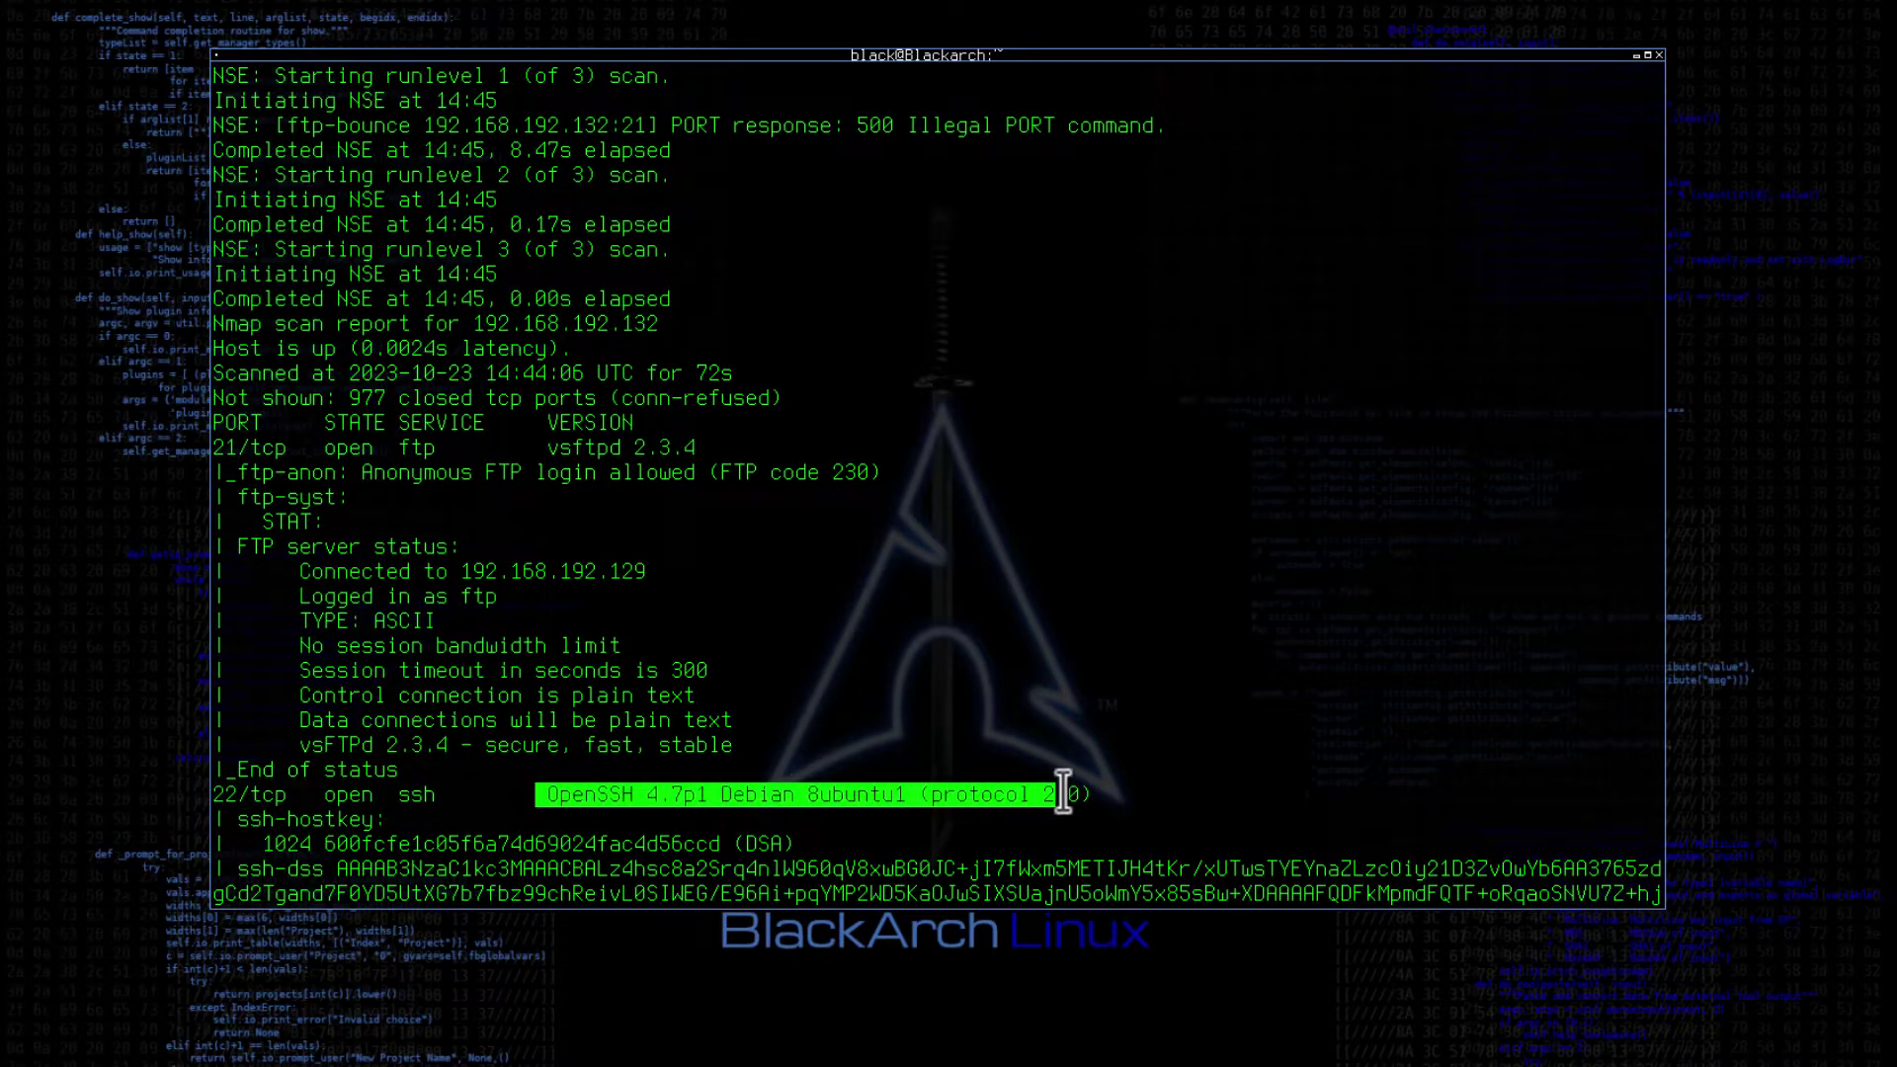
scroll(641, 736, "down", 5)
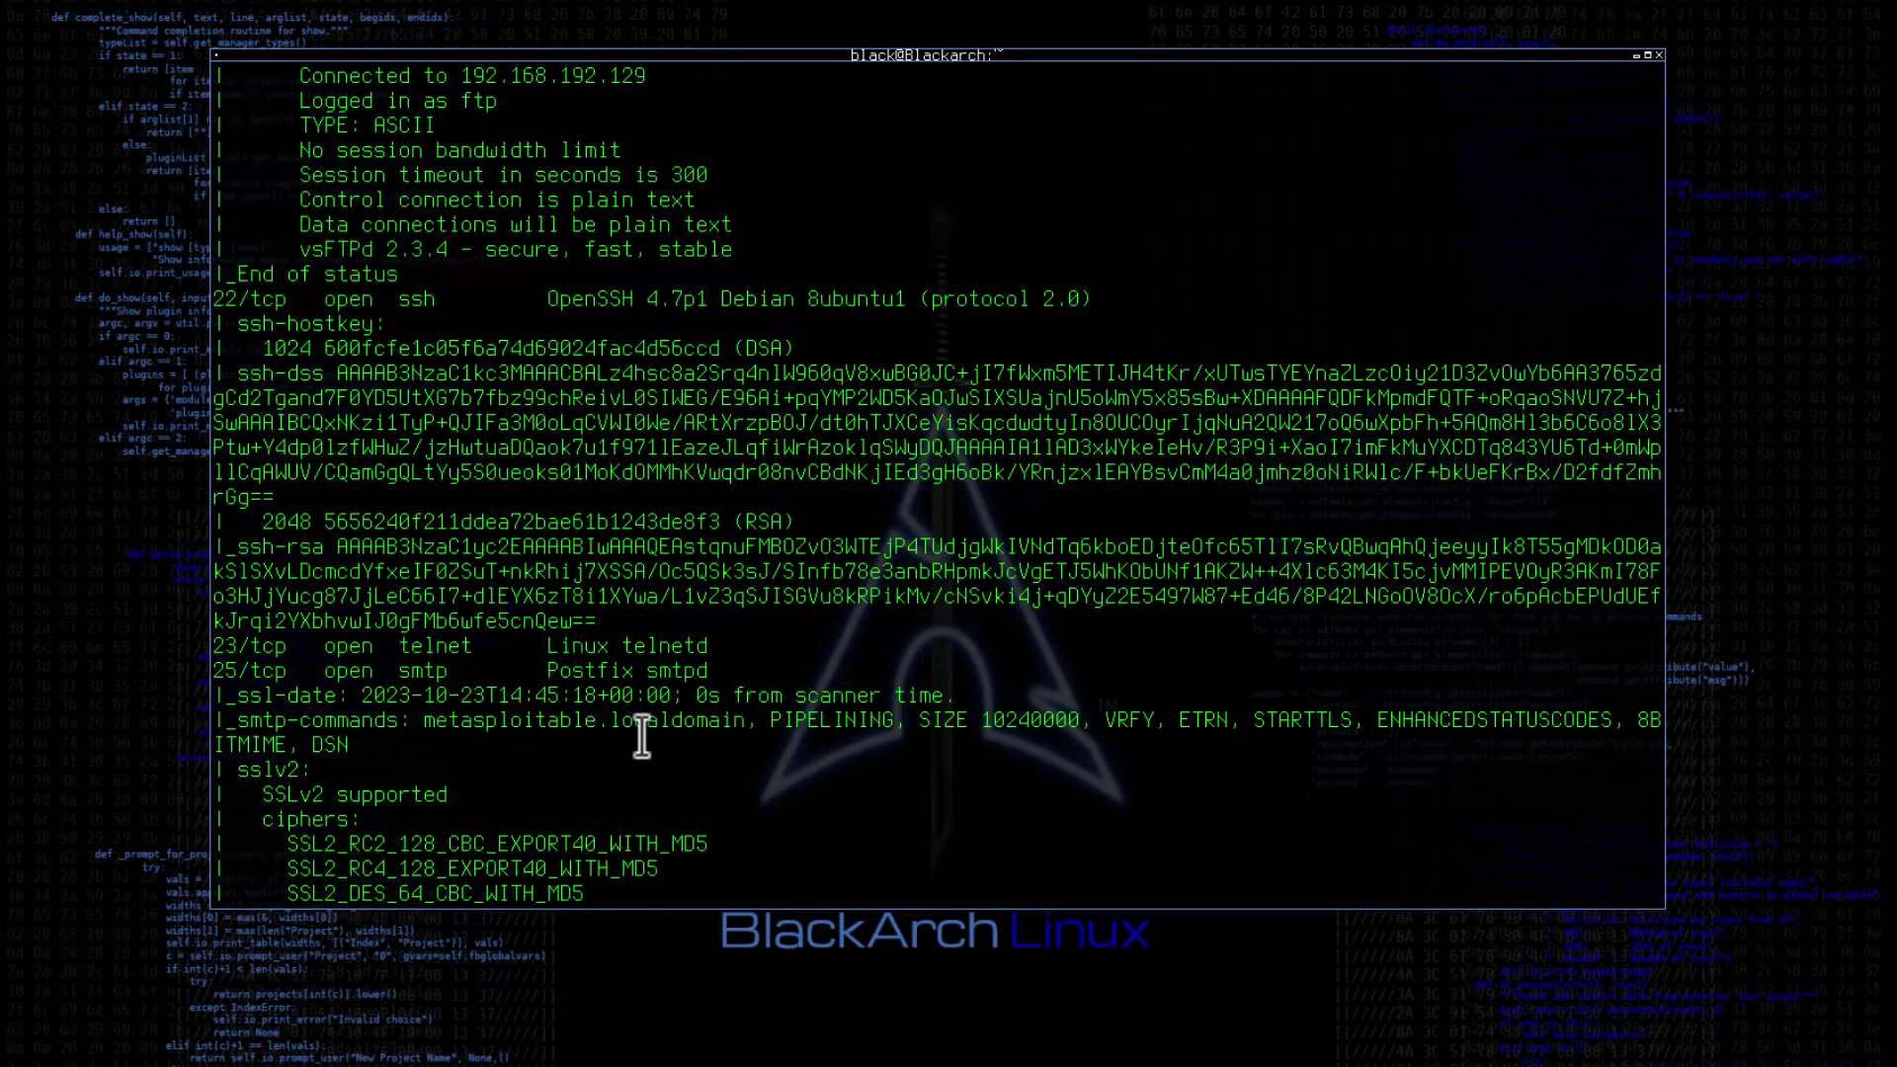
scroll(641, 737, "down", 5)
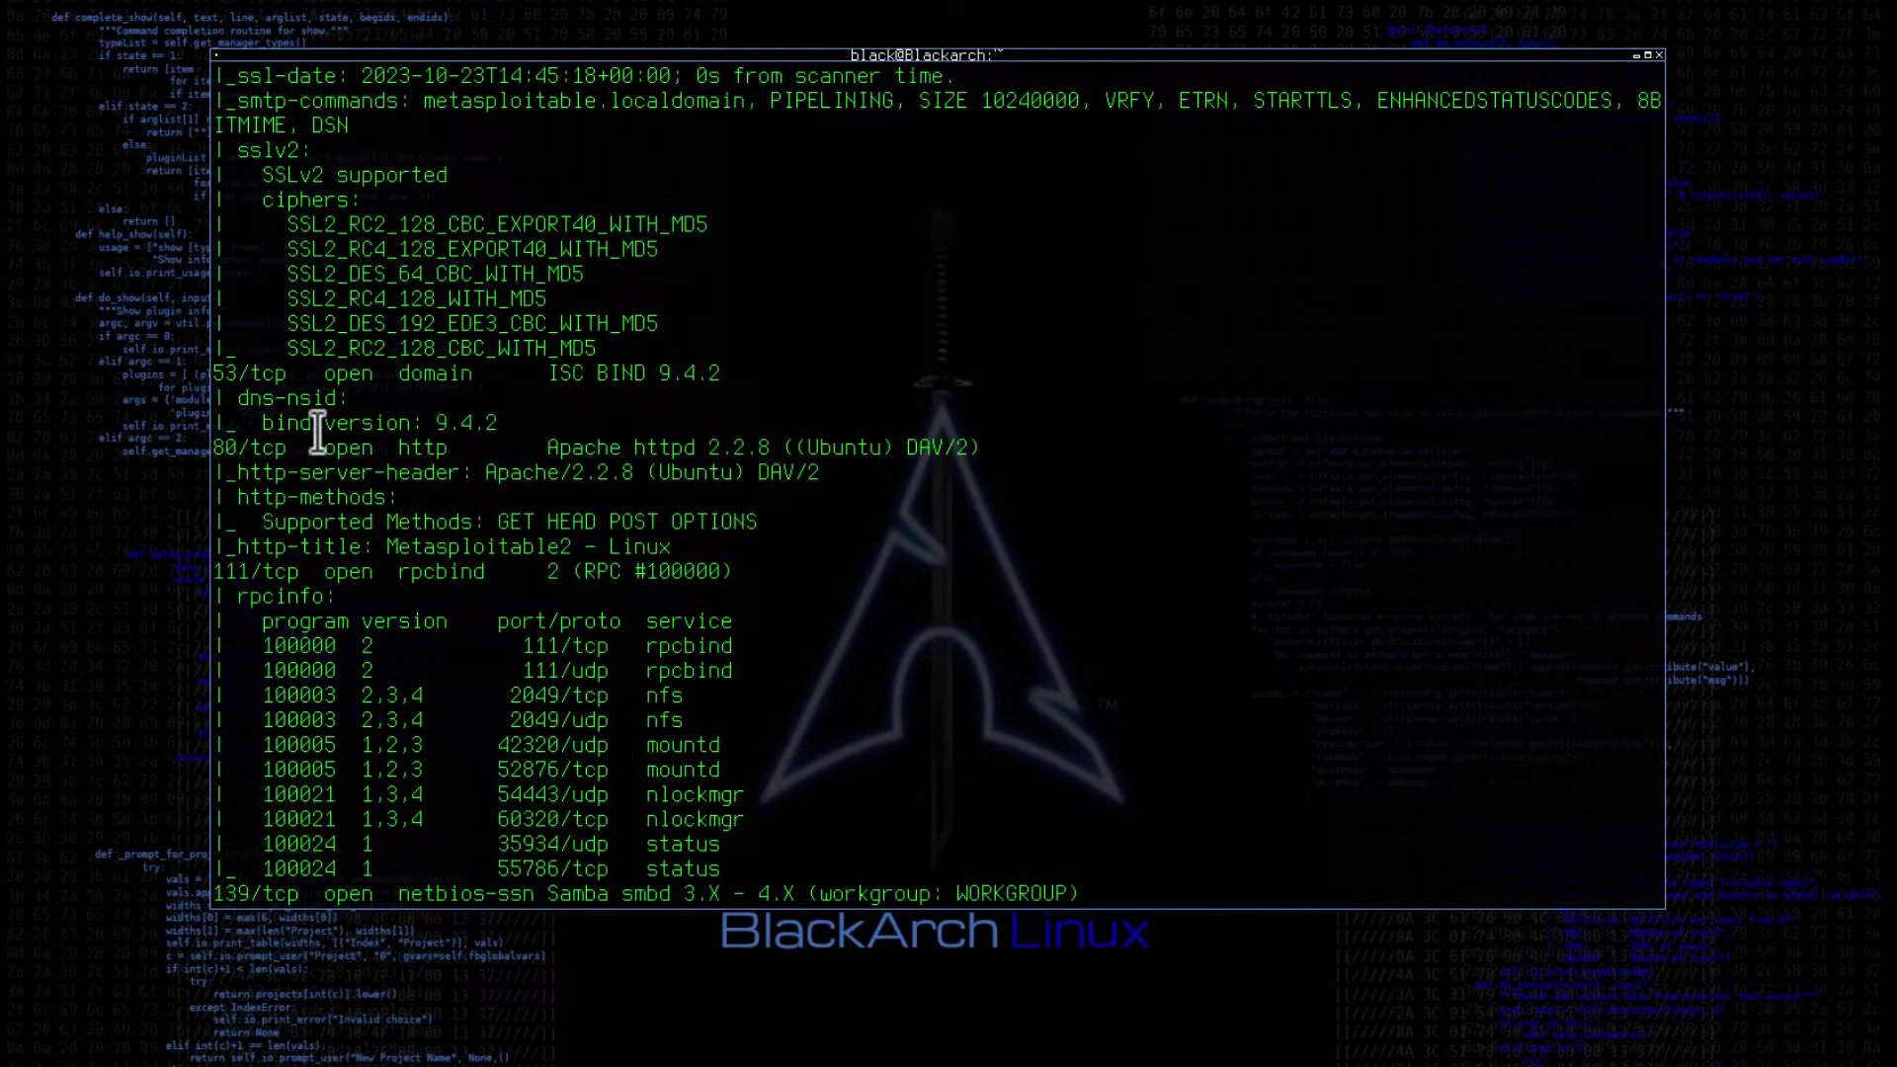
scroll(955, 615, "down", 1)
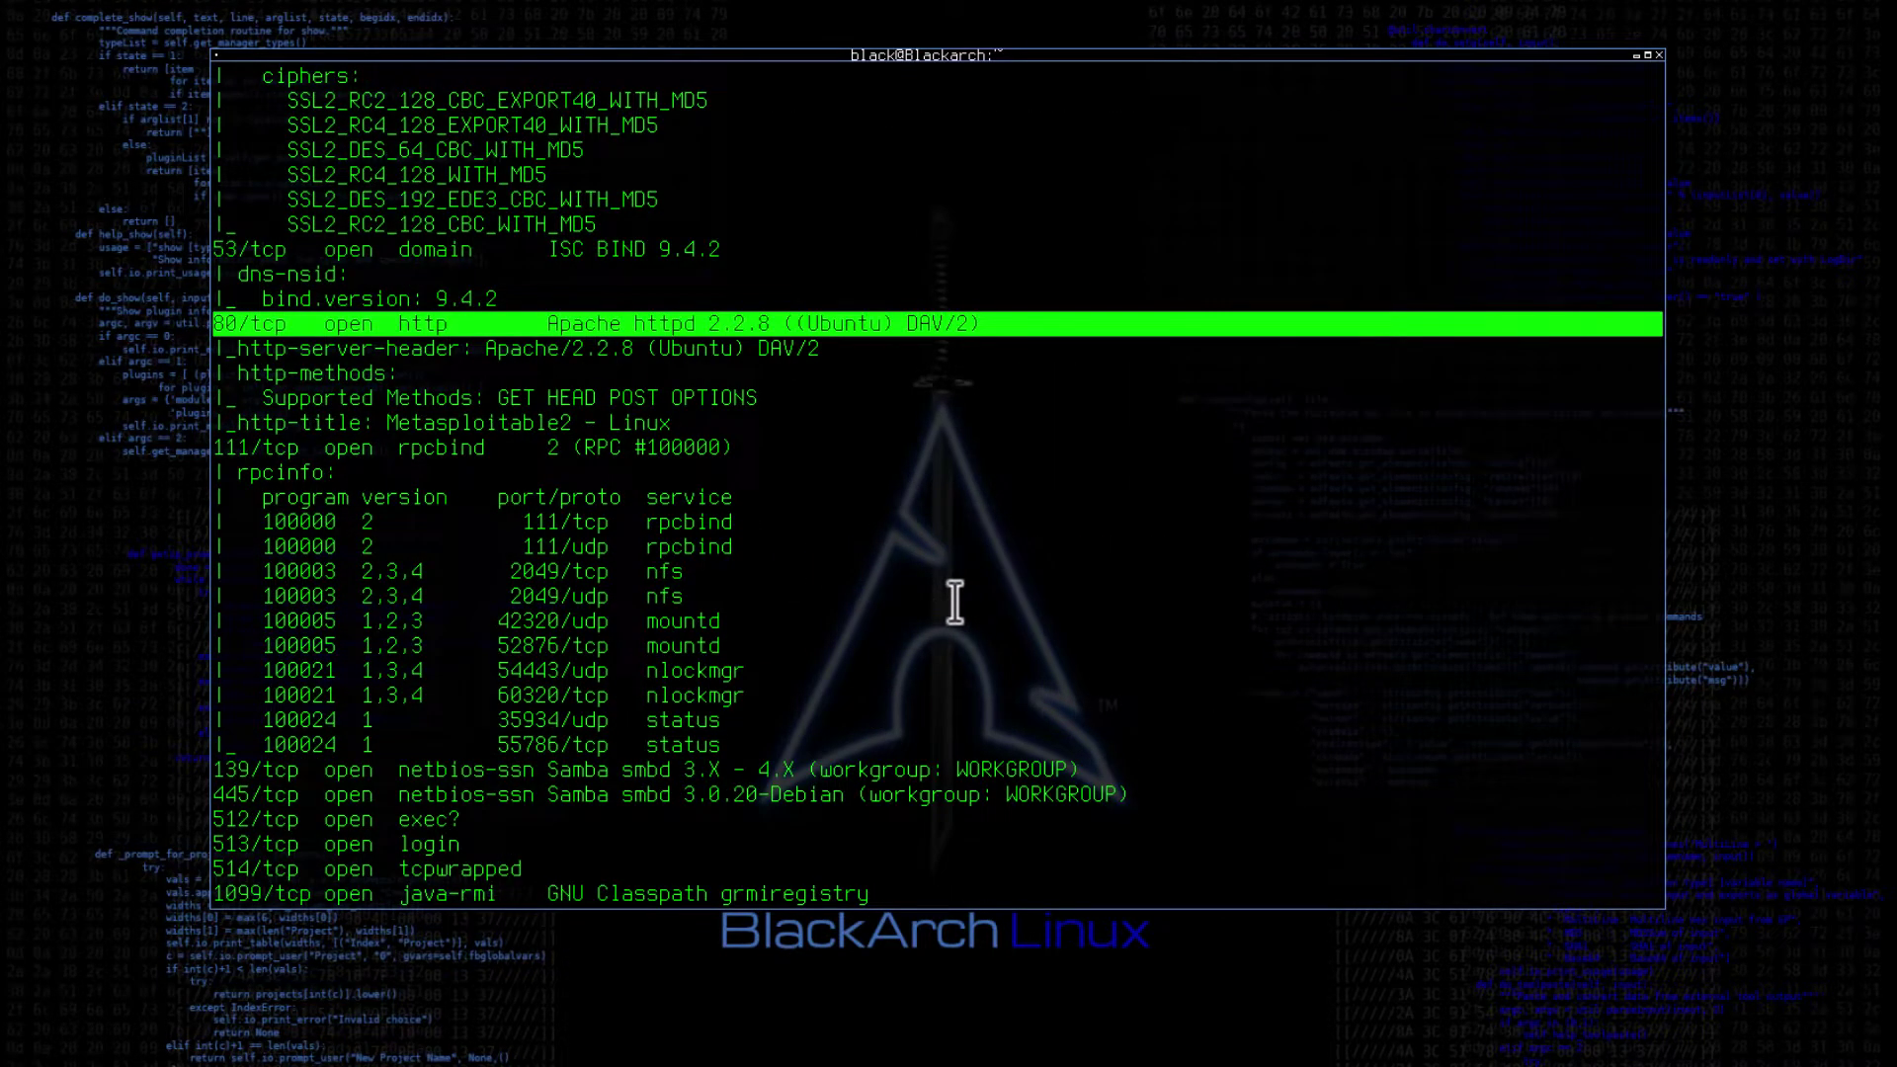
scroll(954, 600, "down", 1)
scroll(914, 637, "down", 1)
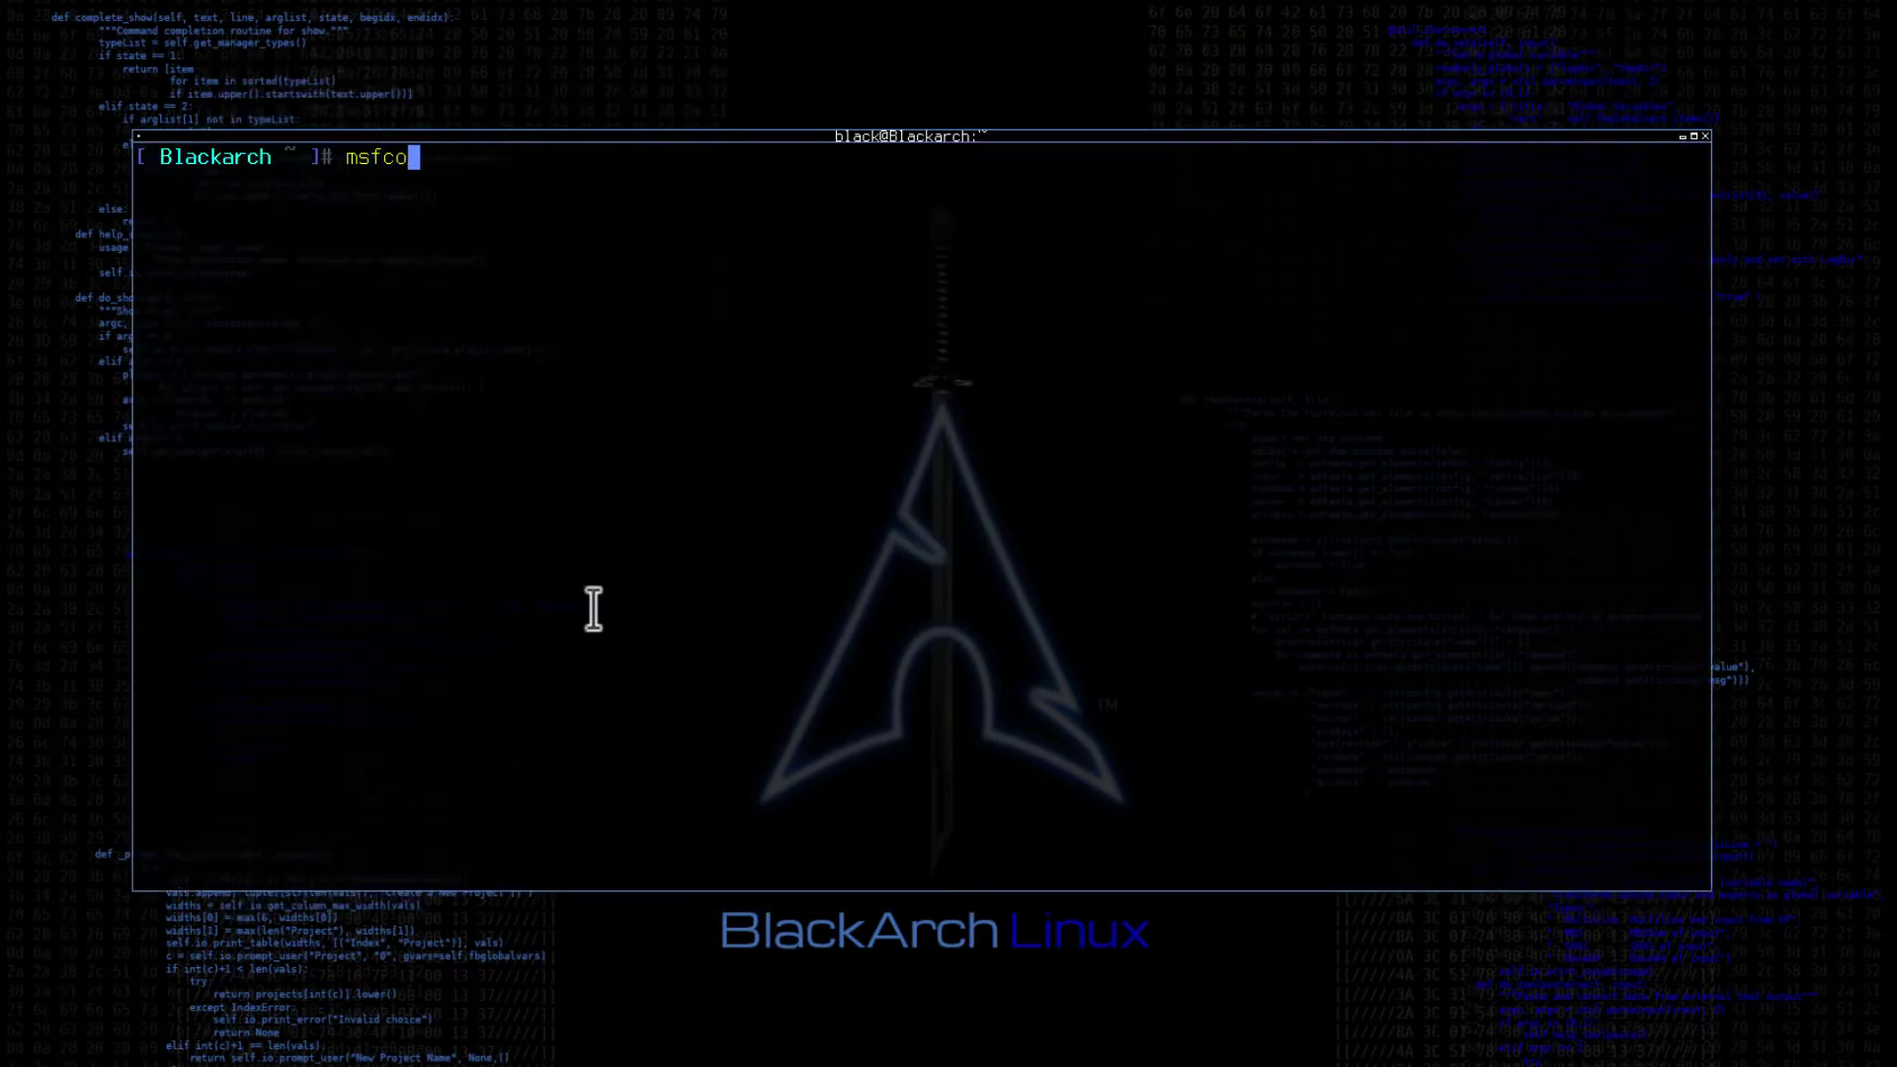
Highlight the Metasploit version number in the msfconsole banner
left_click_drag(512, 654, 260, 654)
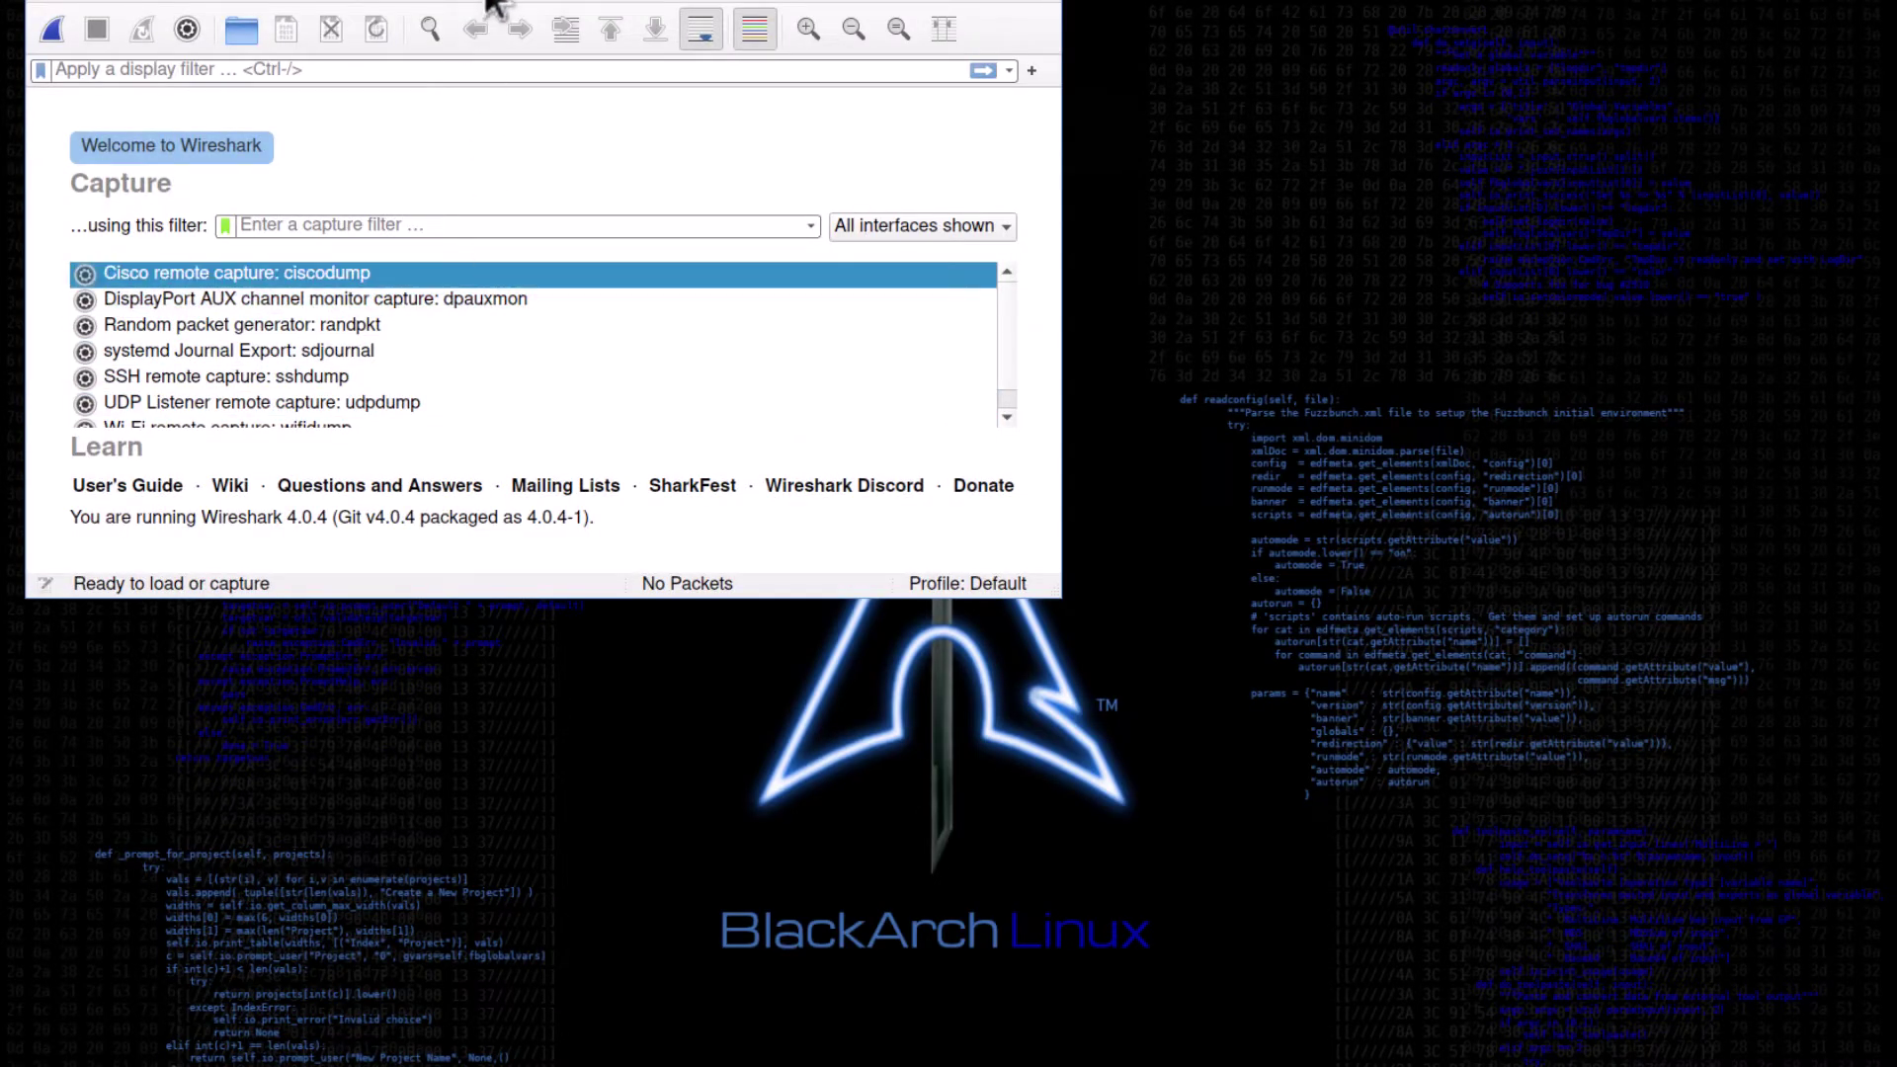
Move the Wireshark window aside to uncover the terminal behind it
left_click_drag(493, 8, 1022, 225)
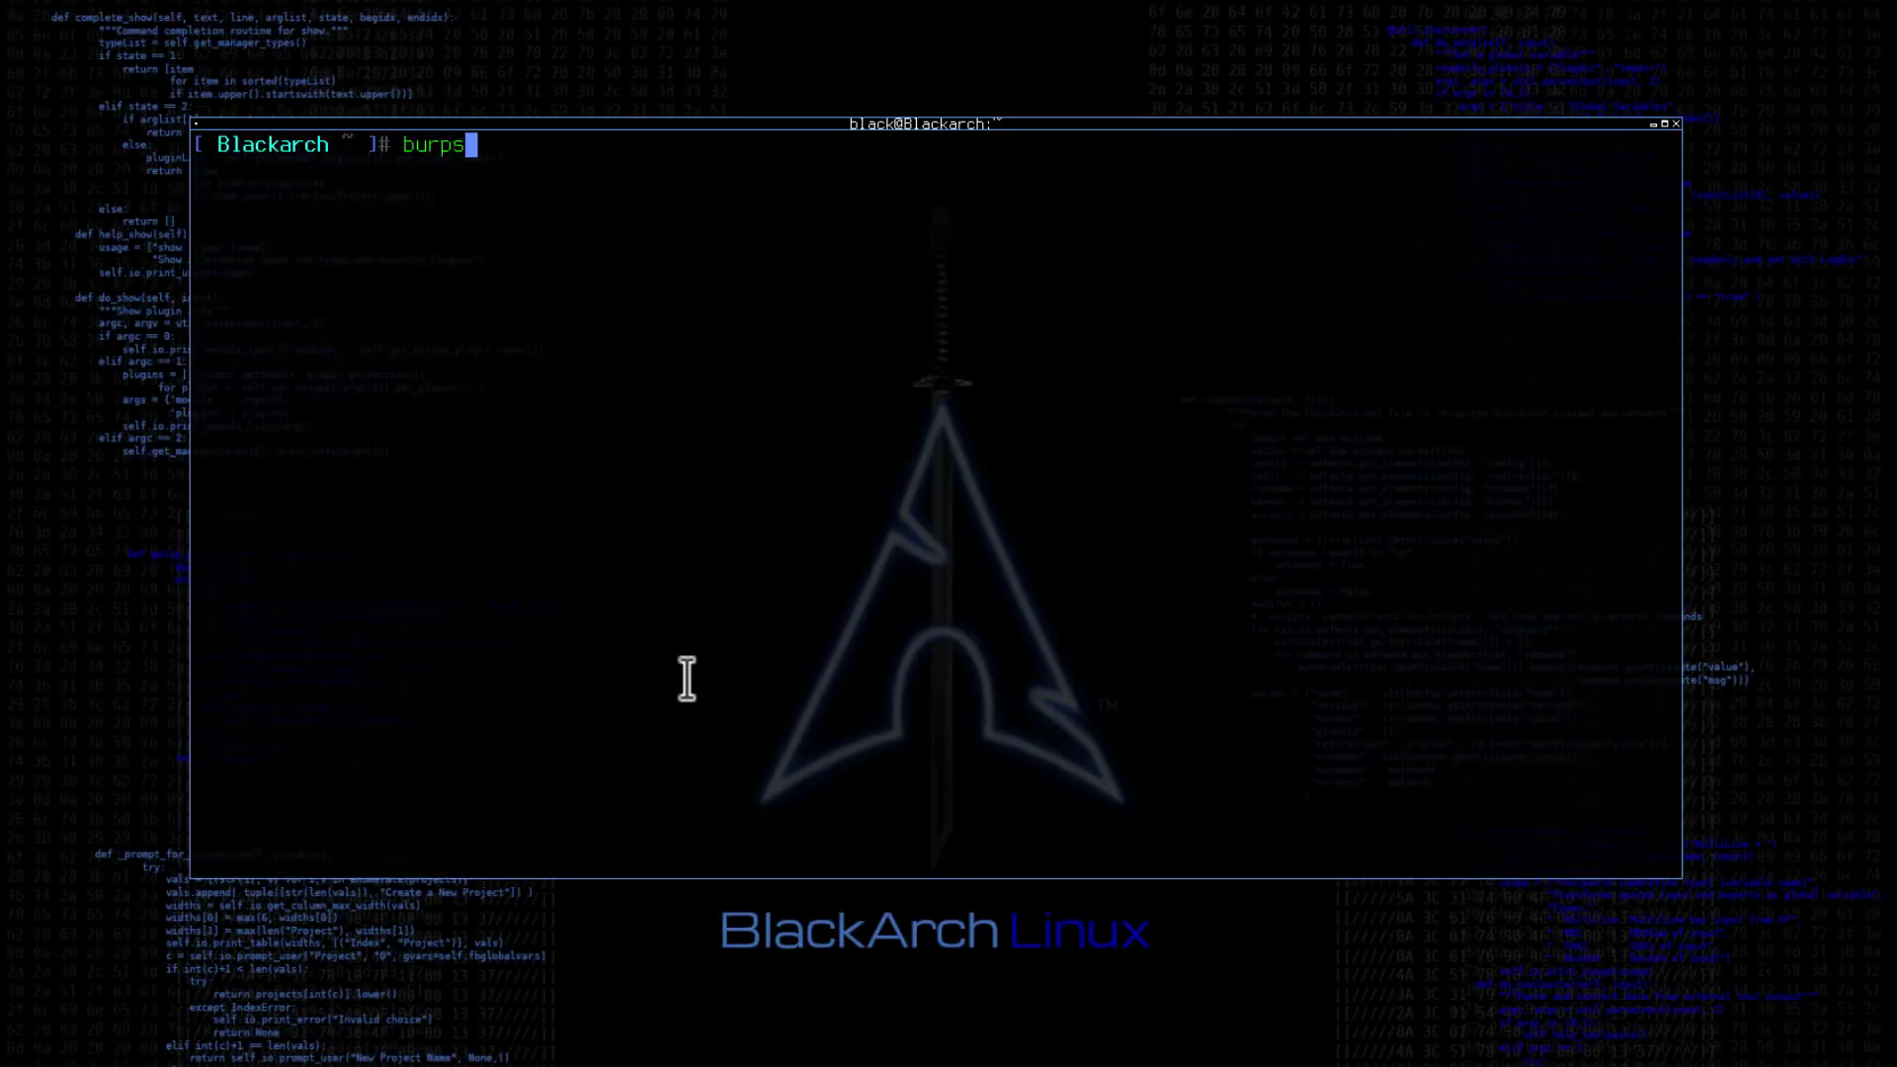
type("uite")
Launch burpsuite past the Java warning with default project settings, and view the SQL injection advisory
key("Return")
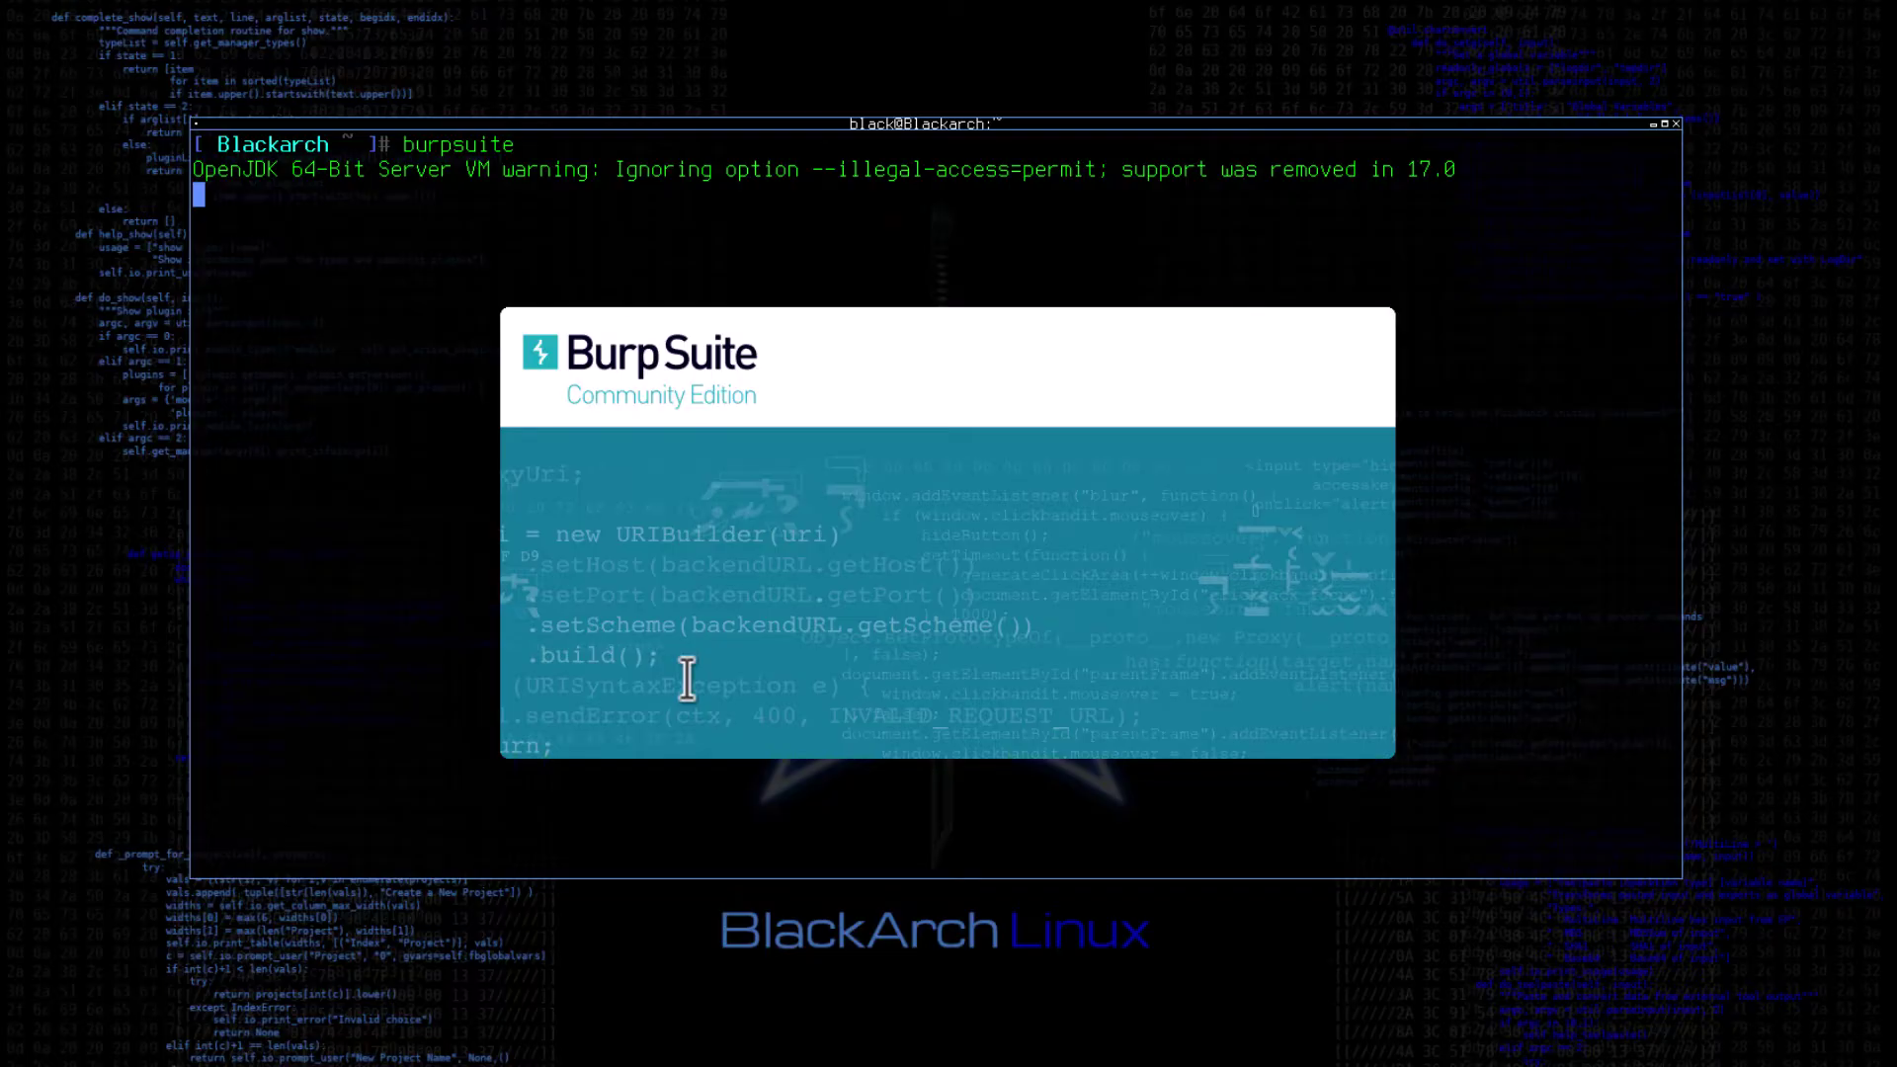
left_click(1151, 608)
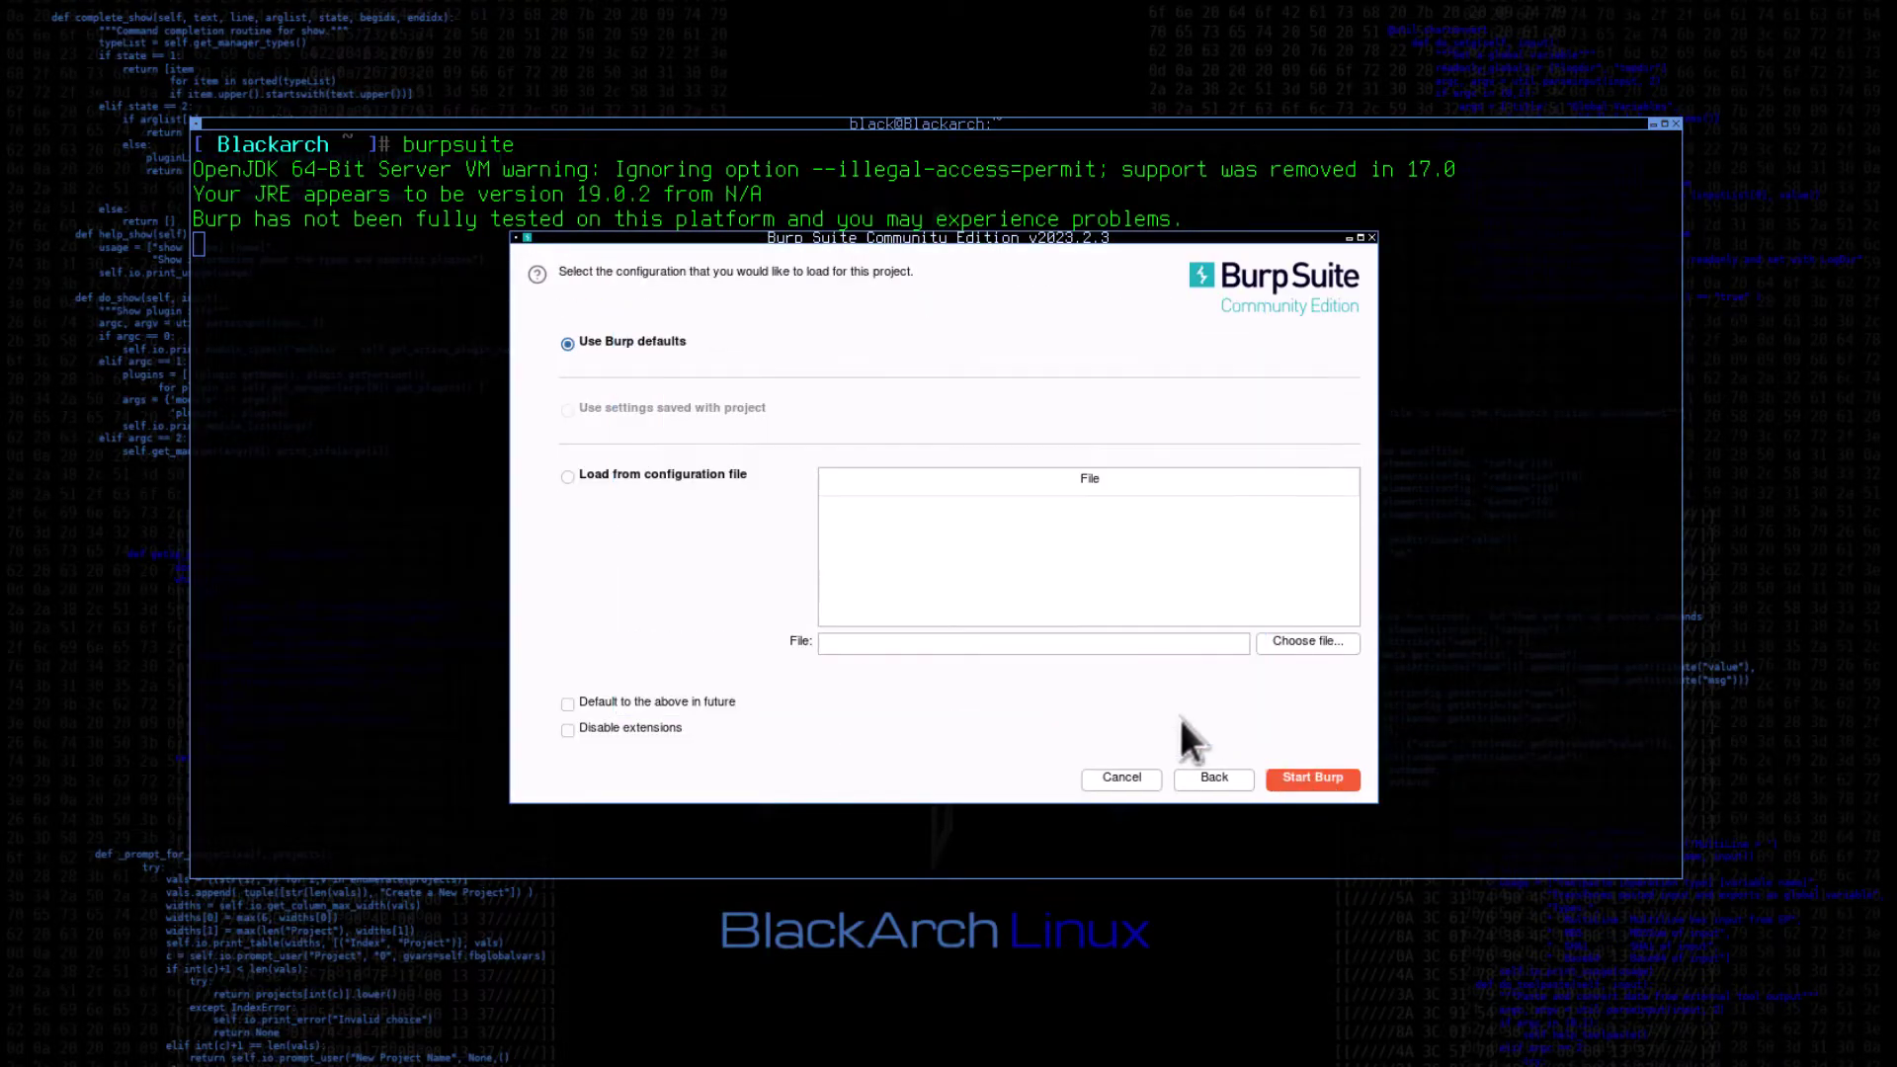
left_click(1308, 777)
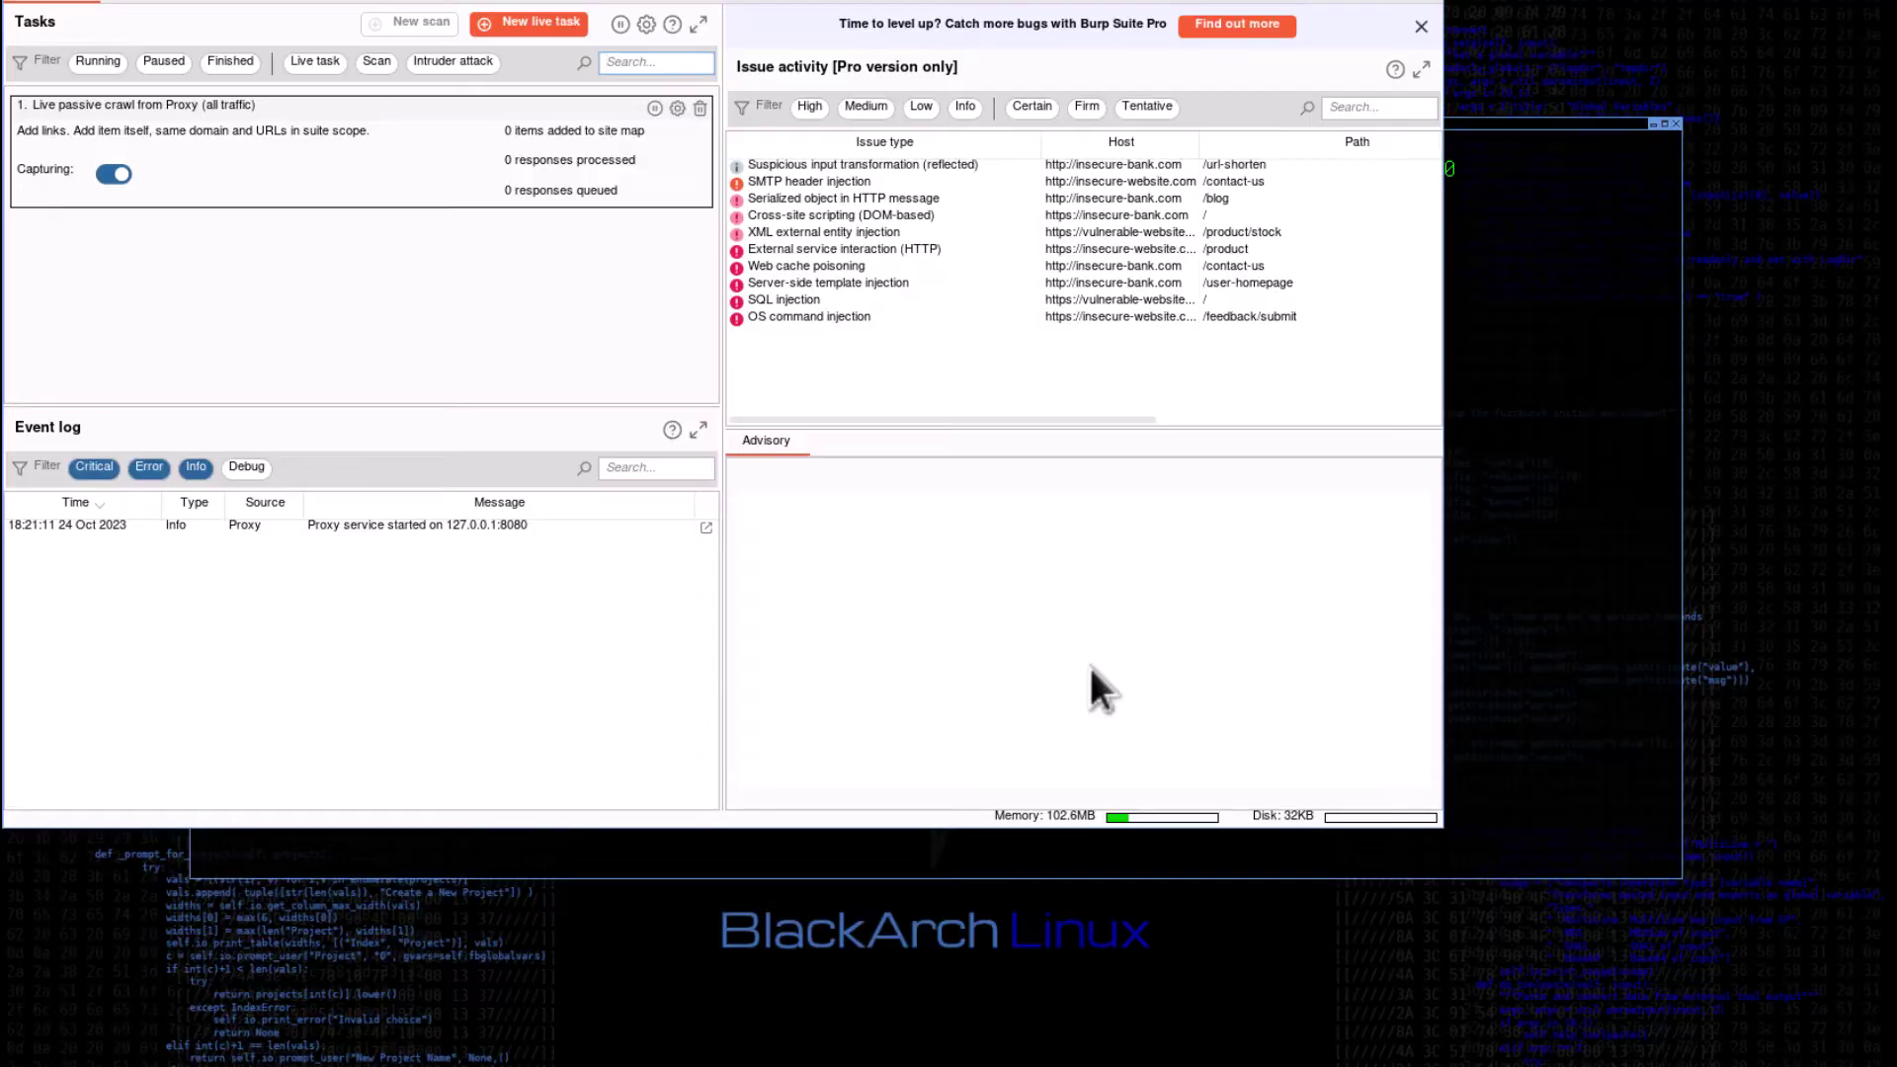
left_click(785, 298)
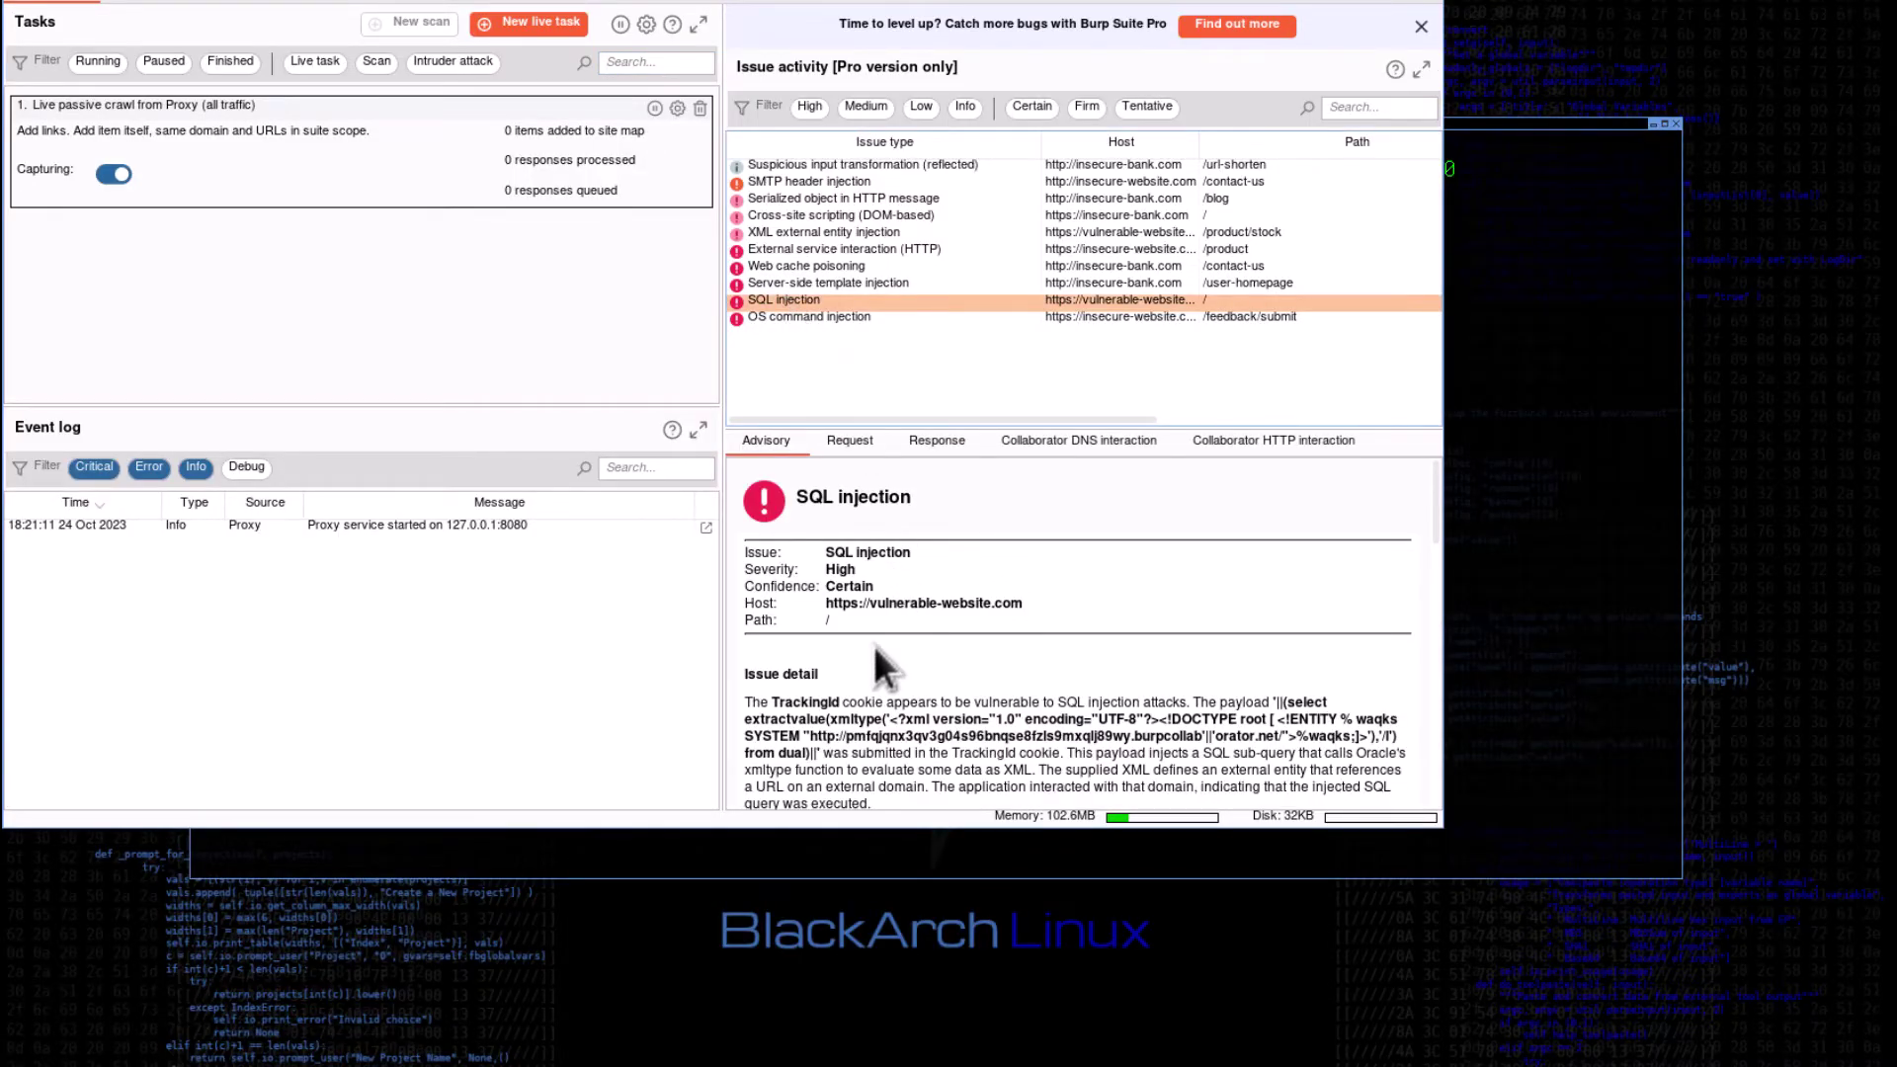
scroll(873, 646, "down", 5)
scroll(873, 647, "up", 5)
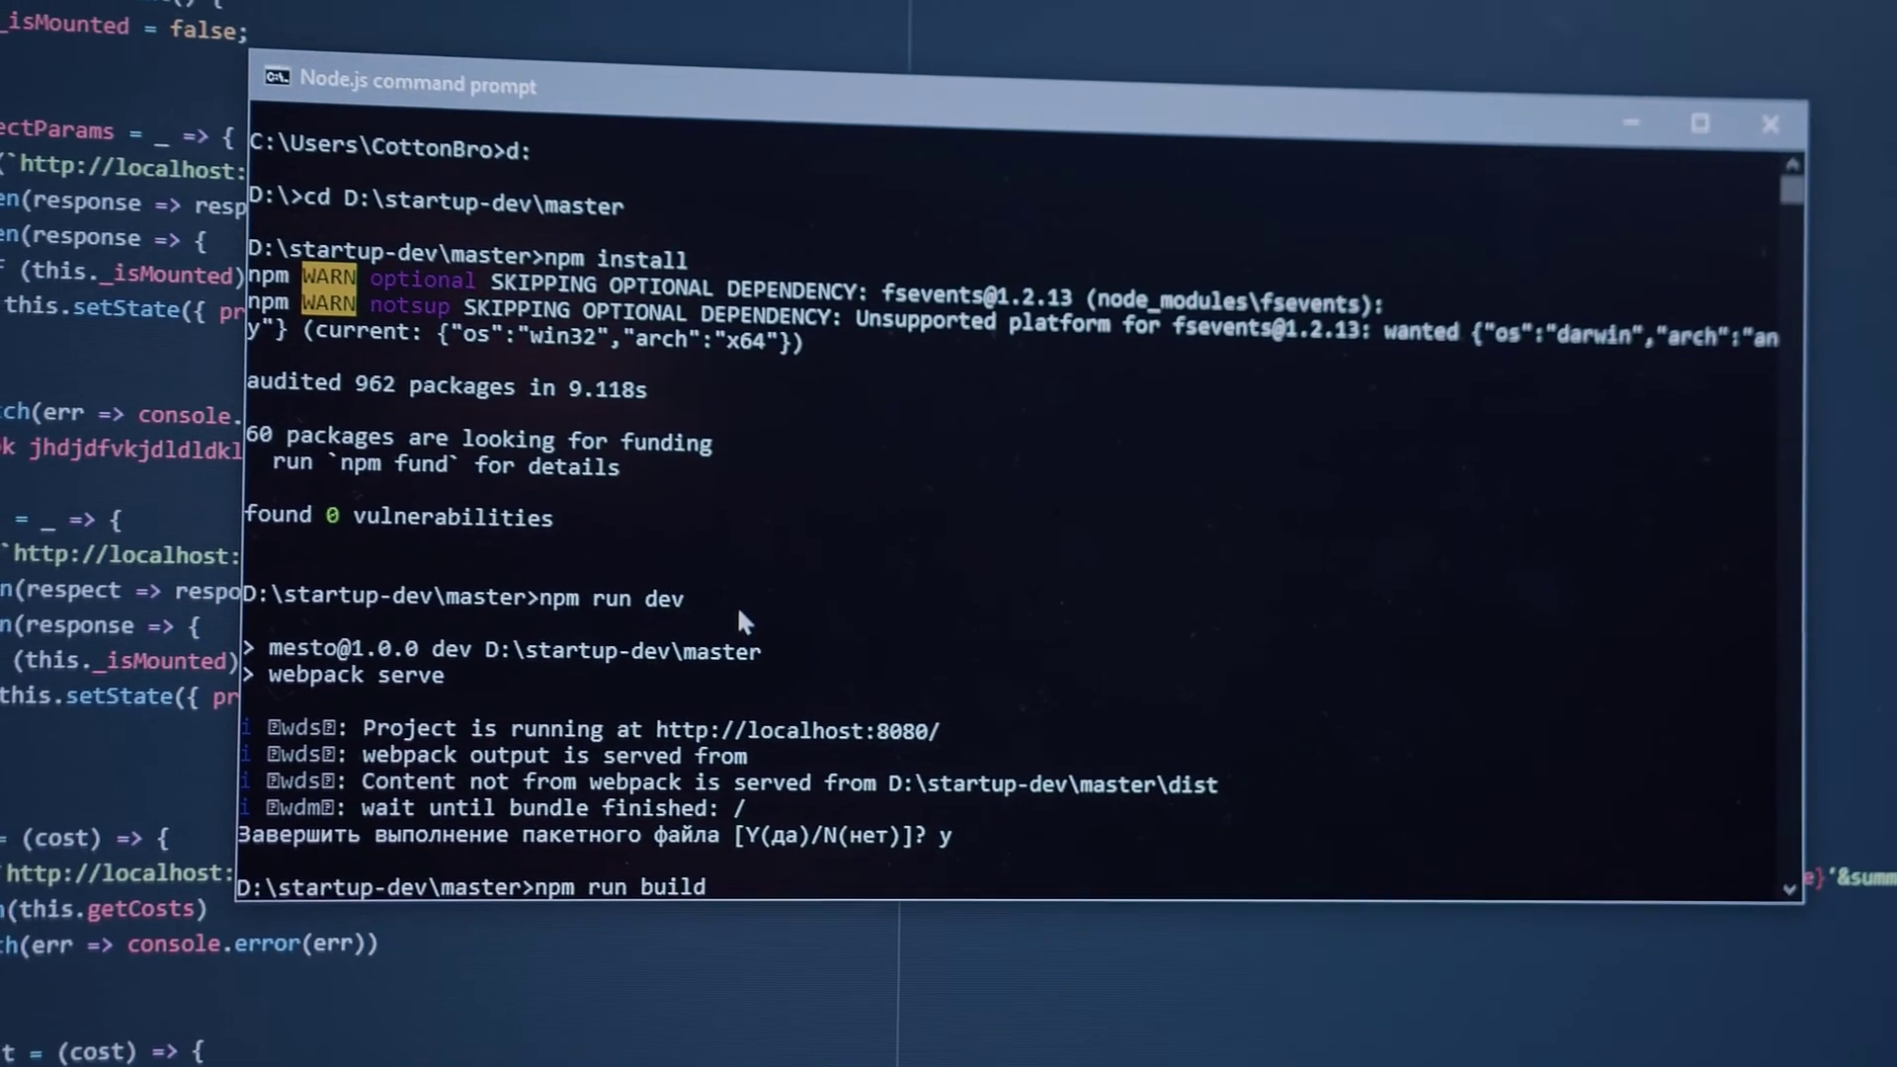
Run 'npm run build' so webpack compiles the production bundle
key("Return")
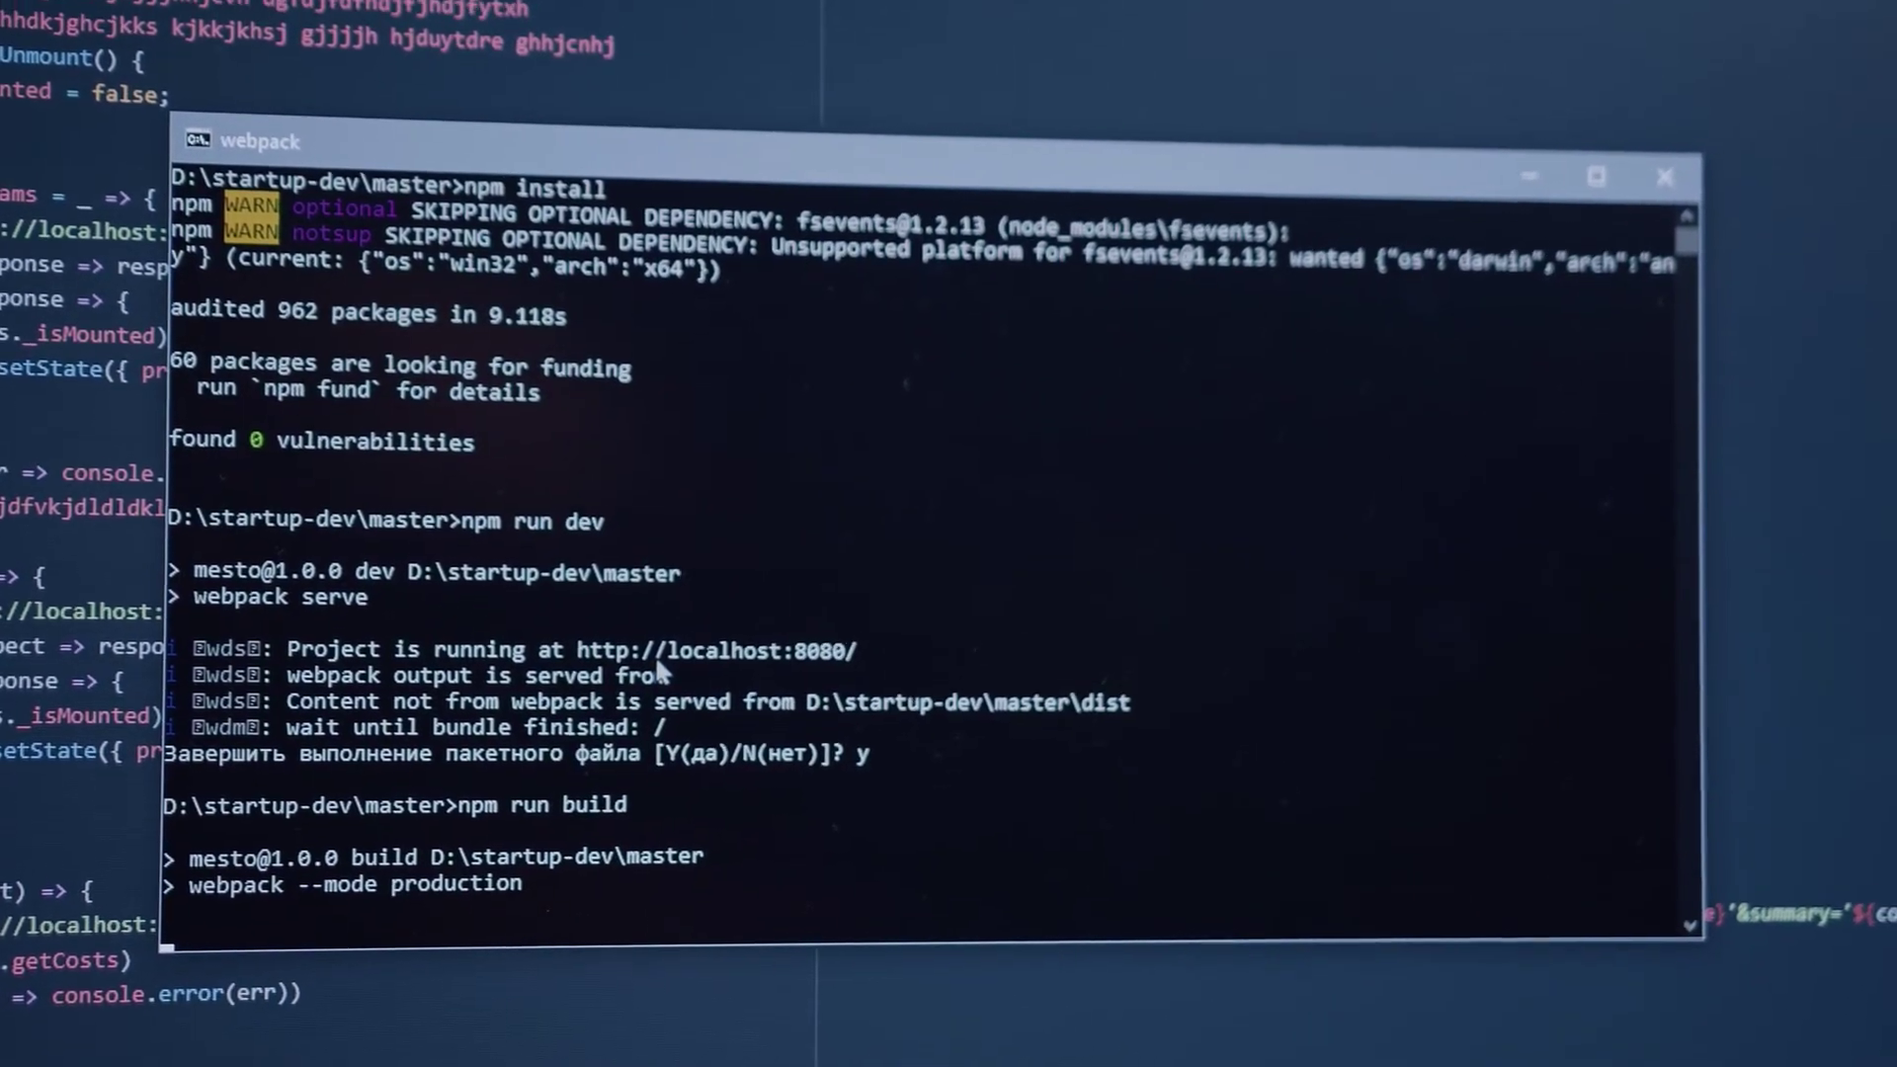